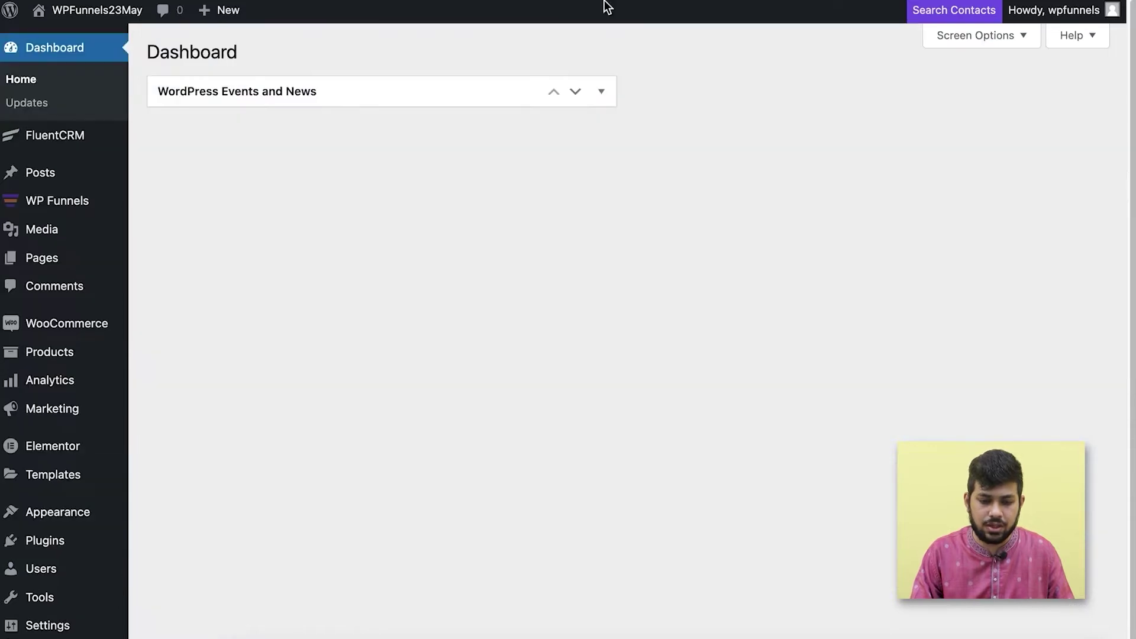
- Create a new funnel in WP Funnels by importing the Beauty Product Pro template
click(410, 175)
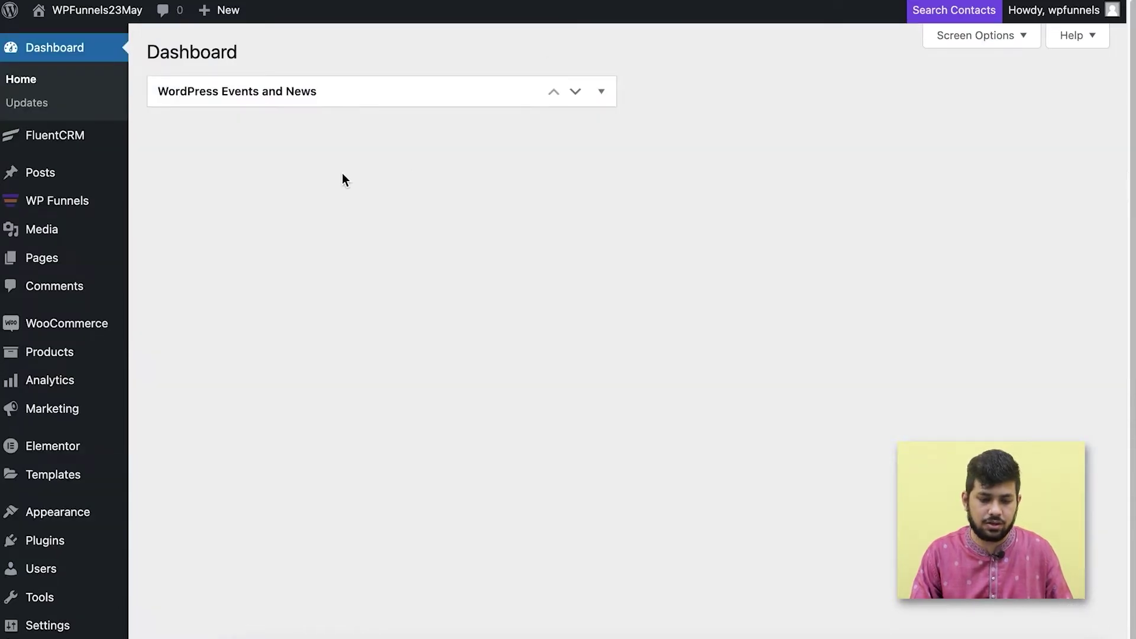
mouse_move(79, 198)
click(154, 204)
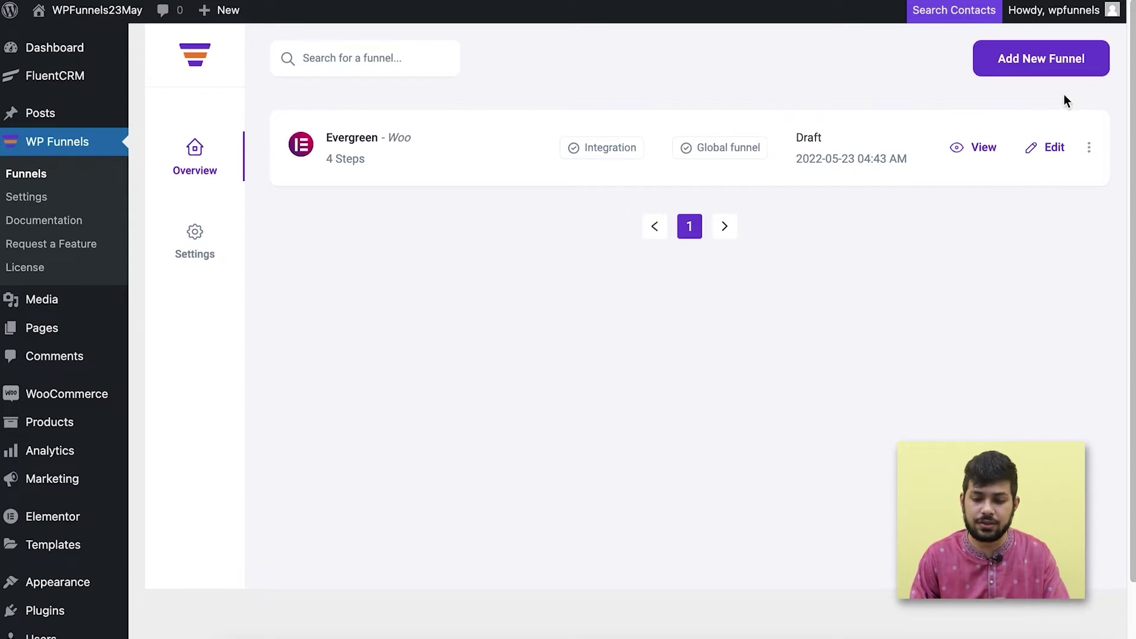
click(1031, 68)
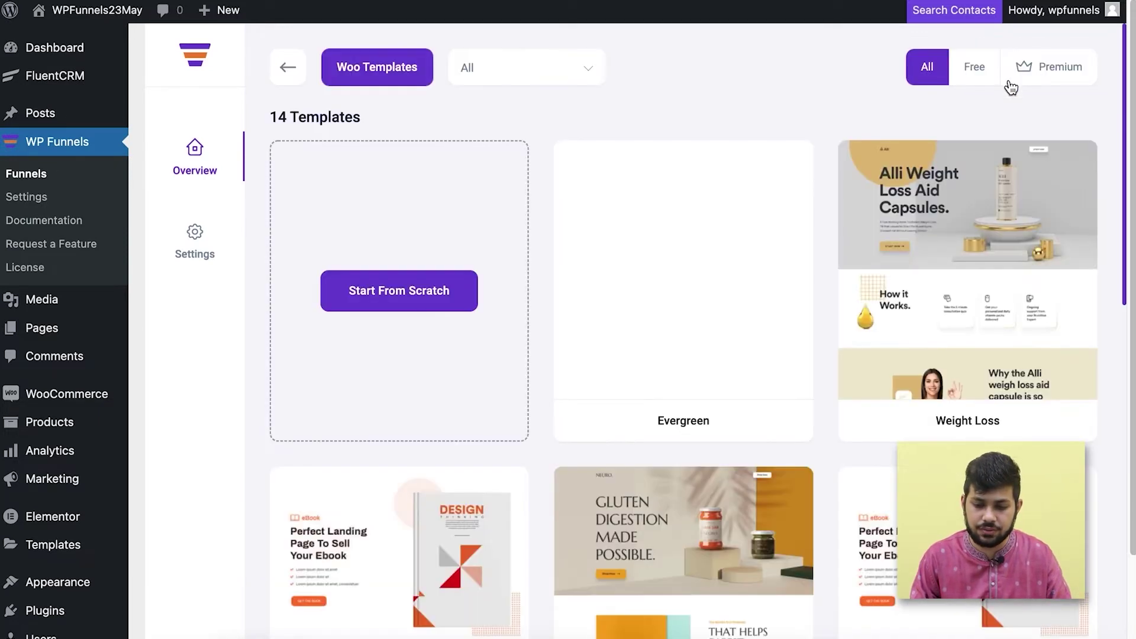
scroll(826, 168, down, 15)
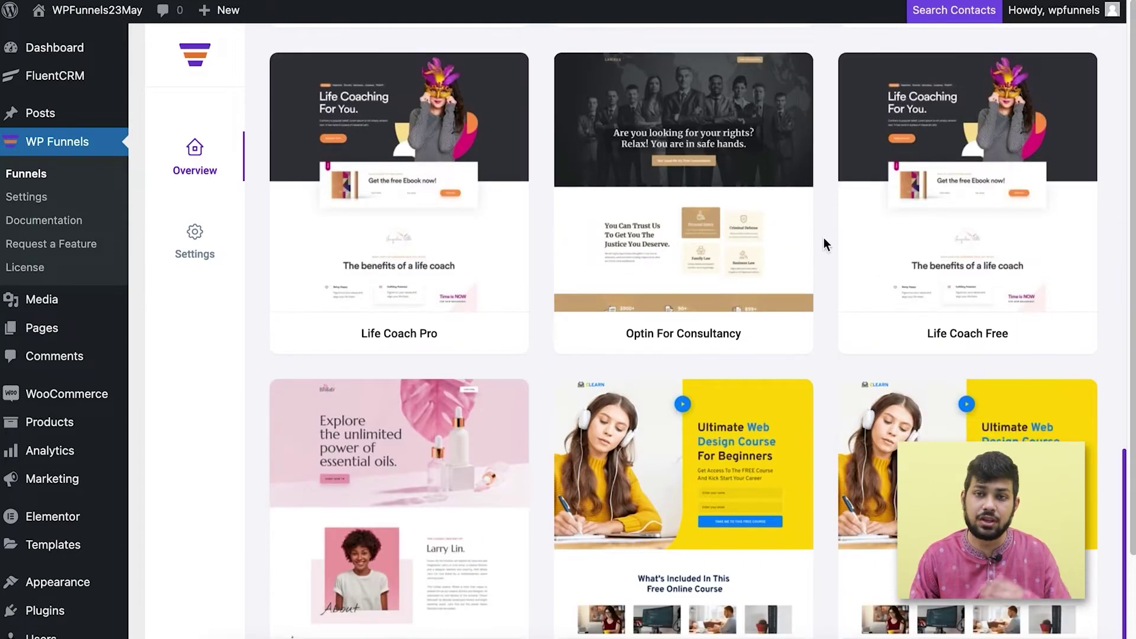
scroll(836, 229, up, 2)
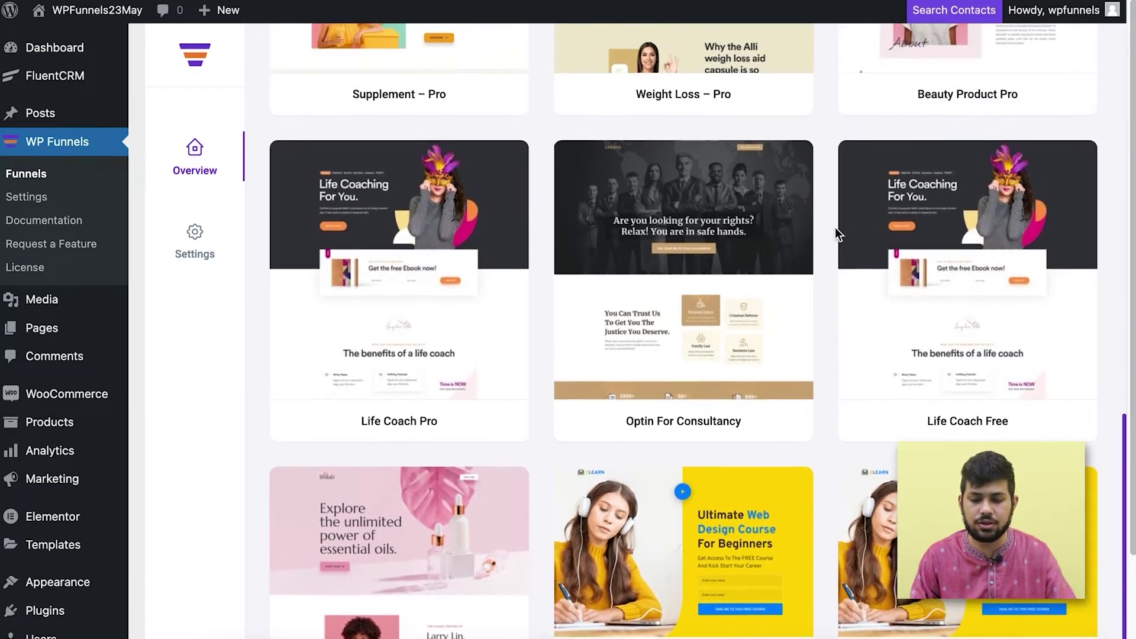
scroll(834, 222, up, 3)
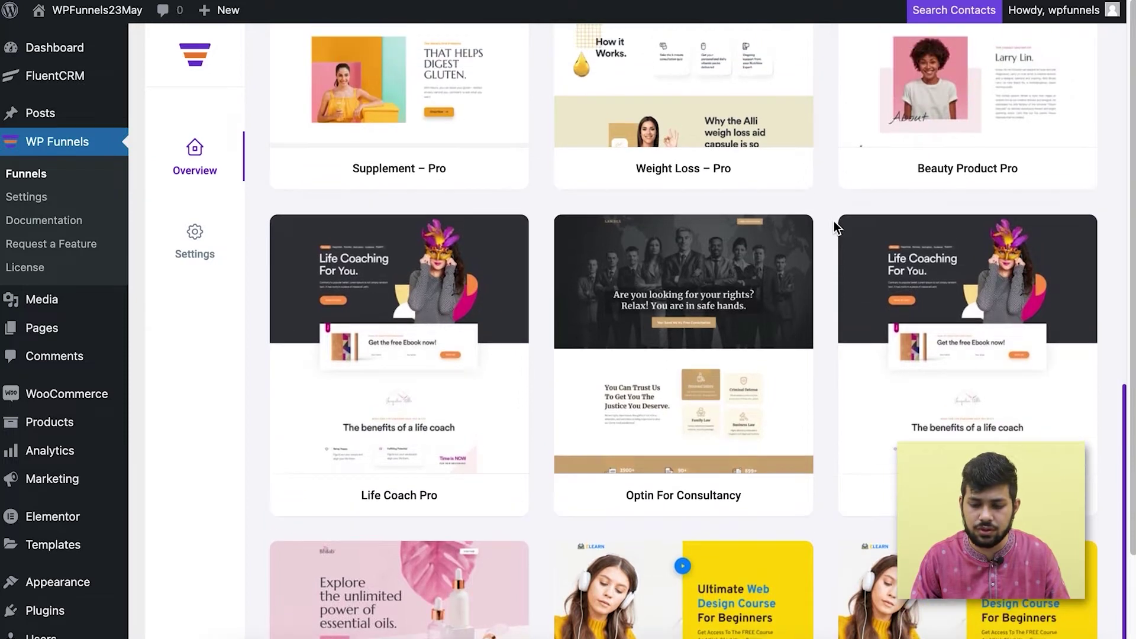
mouse_move(988, 123)
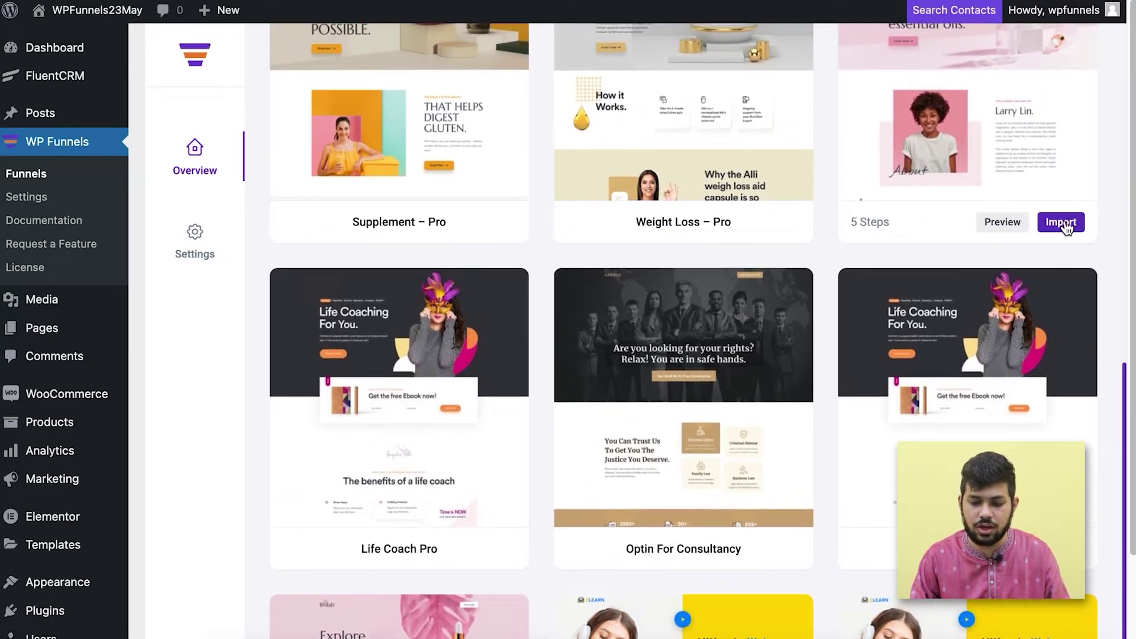
click(1061, 224)
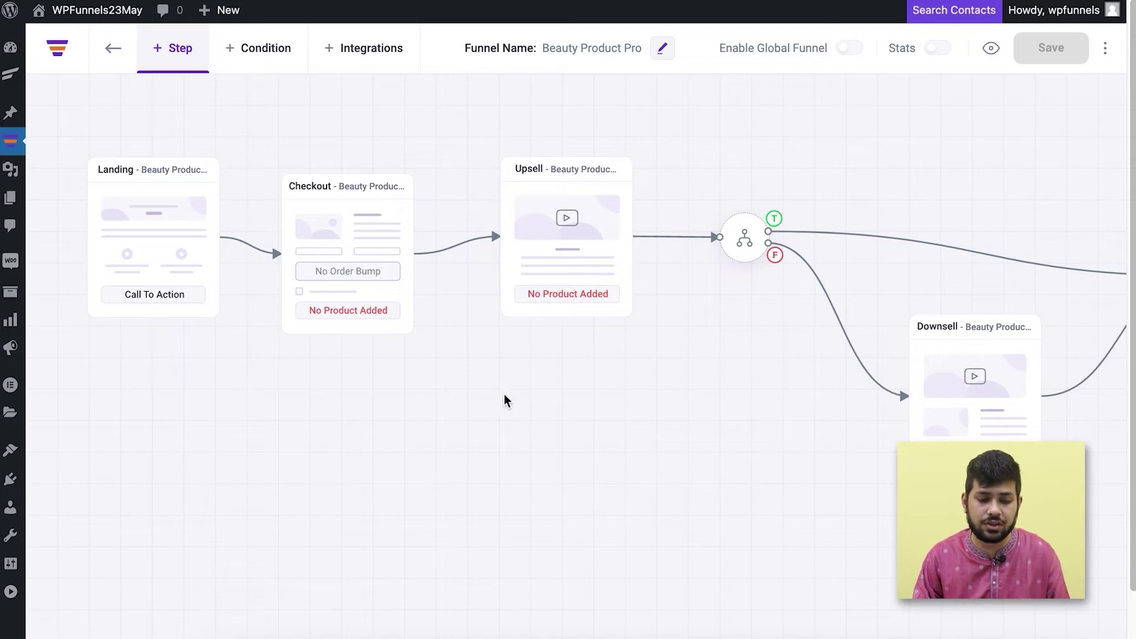
- Rearrange the imported funnel's steps and condition node closer together so the whole flow fits on the canvas
drag(162, 263, 139, 299)
drag(382, 271, 362, 301)
drag(566, 293, 496, 343)
drag(746, 241, 677, 294)
drag(976, 379, 819, 398)
drag(938, 446, 640, 448)
drag(992, 292, 759, 278)
drag(738, 452, 986, 432)
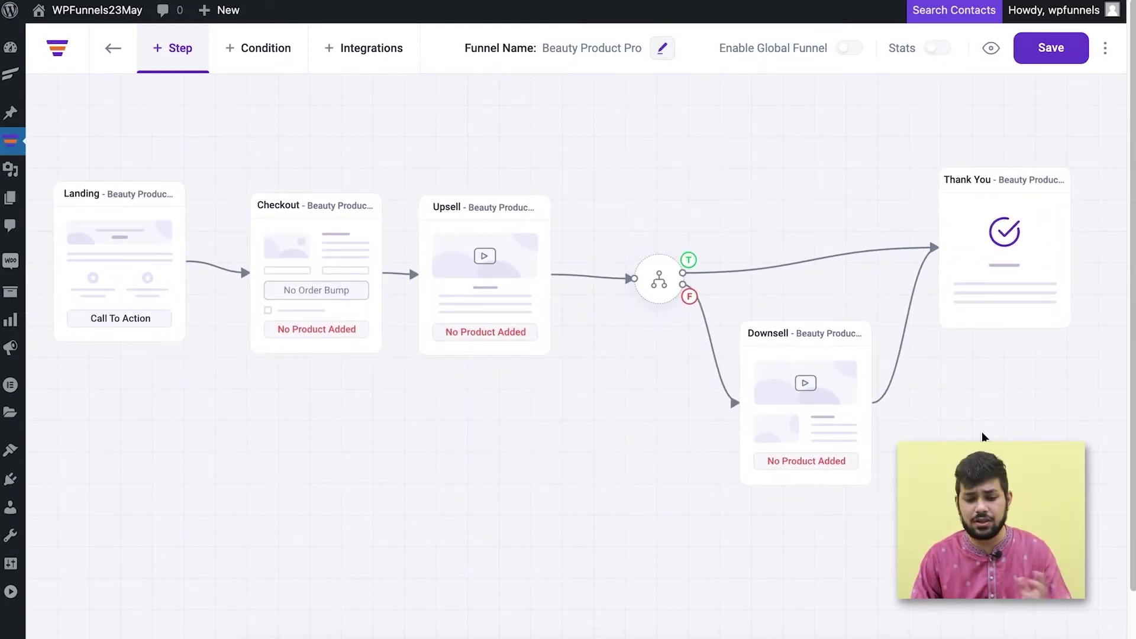
drag(585, 486, 600, 489)
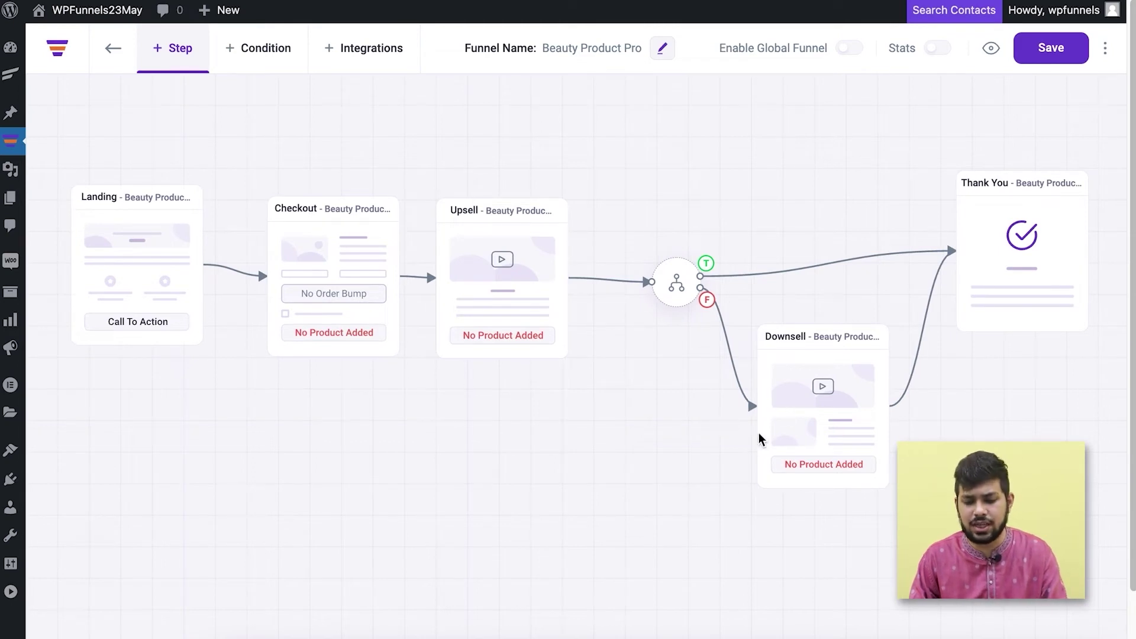
- Delete the Downsell step and the condition node after the Upsell step from the funnel
click(816, 393)
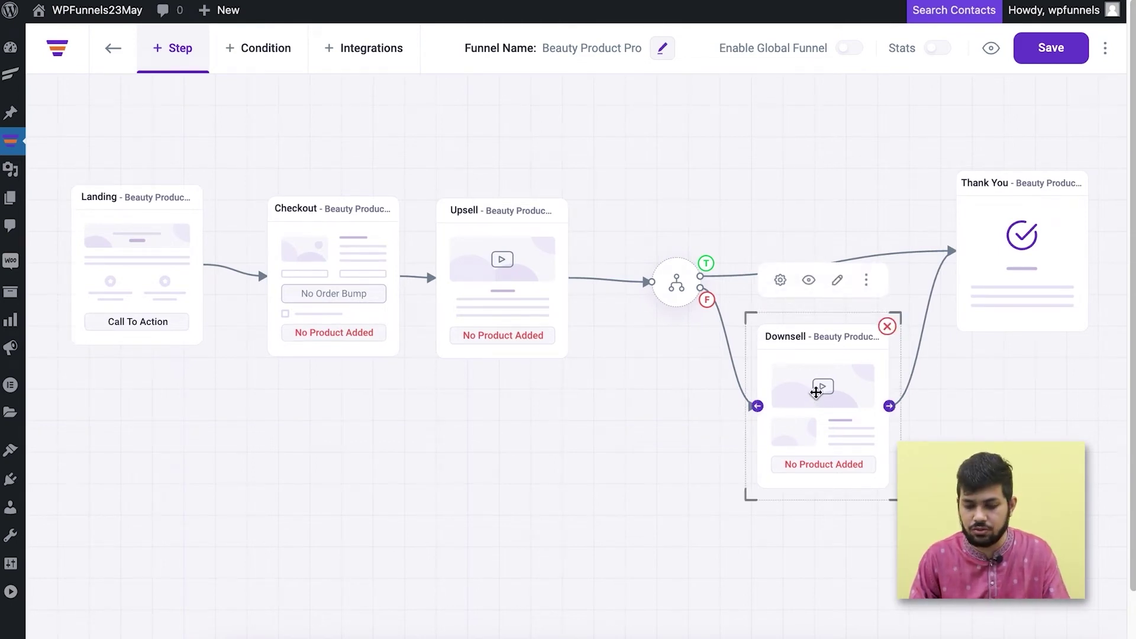
click(887, 326)
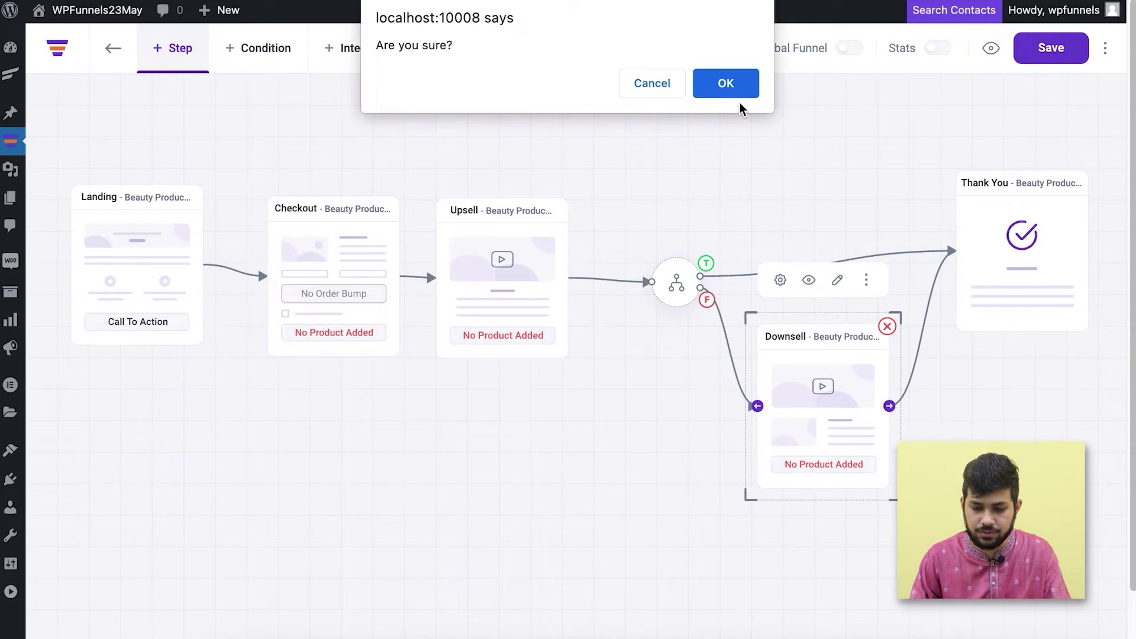
click(730, 88)
click(659, 262)
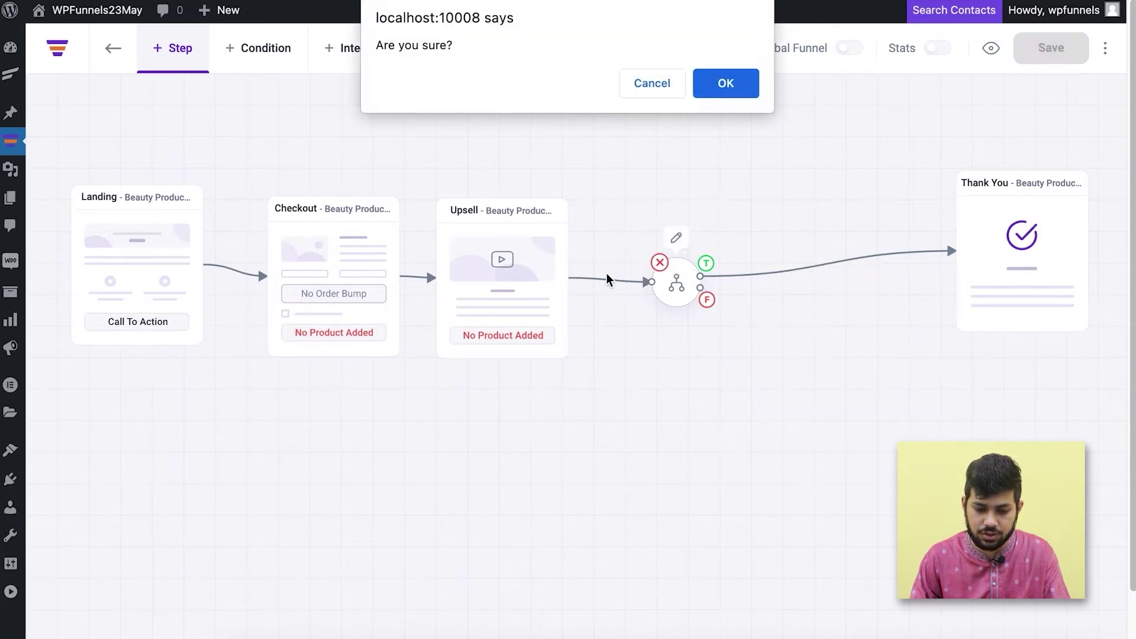
click(723, 90)
- Connect the Upsell step directly to the Thank You step and line up the remaining steps in a row
click(630, 280)
drag(573, 276, 722, 299)
drag(555, 453, 750, 456)
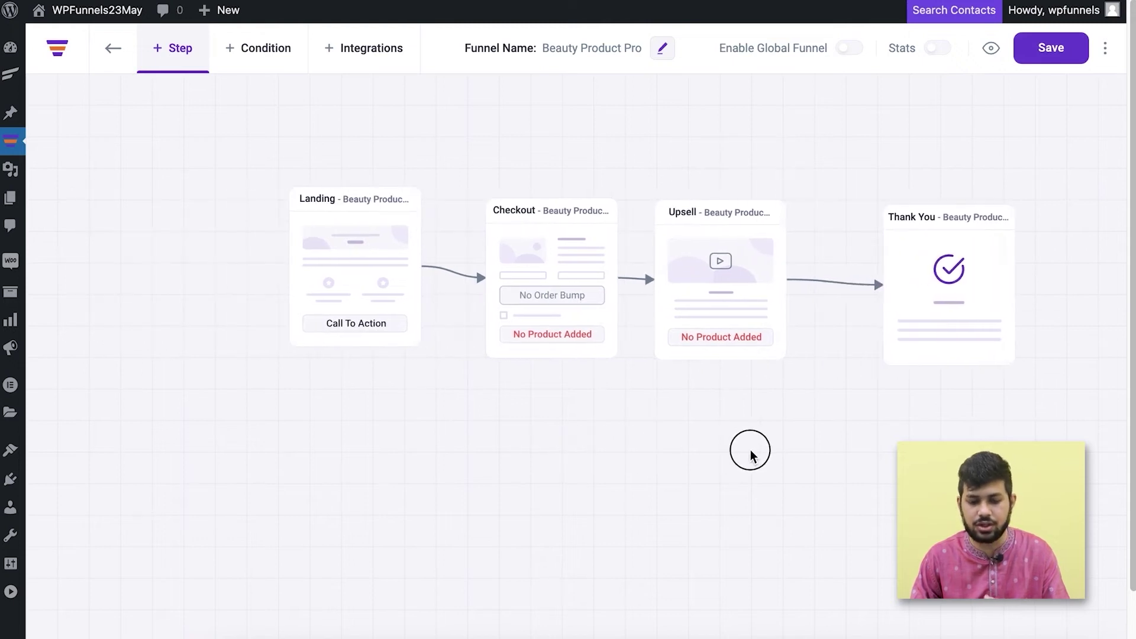
drag(373, 286, 360, 292)
drag(570, 276, 562, 279)
drag(758, 280, 764, 281)
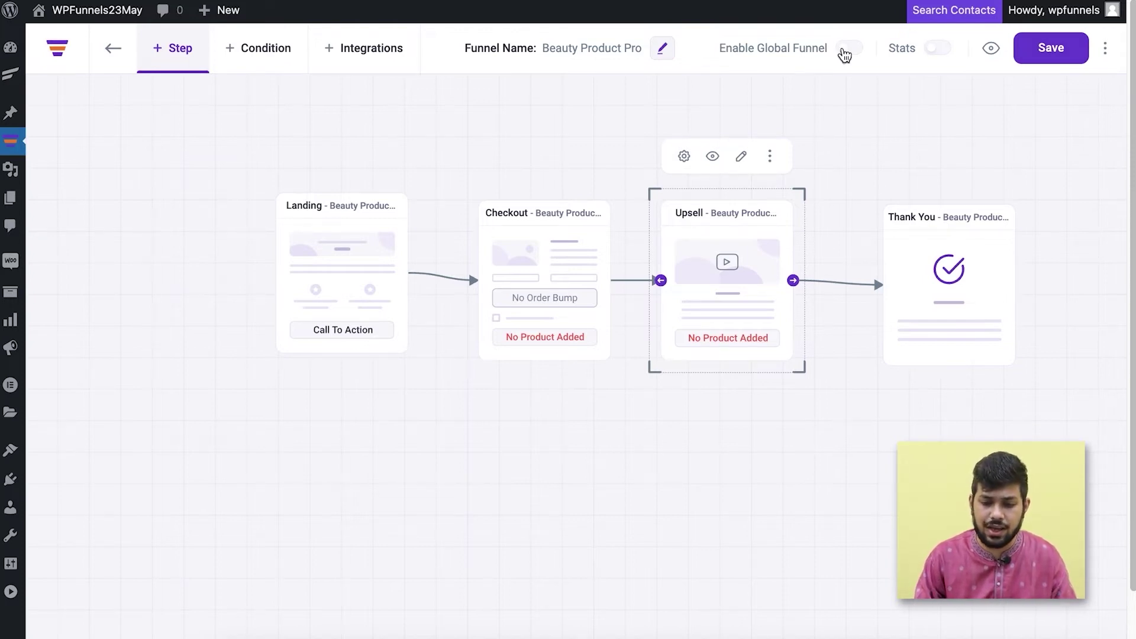
- Enable the global funnel option for this funnel and open the Checkout step's product settings
click(844, 52)
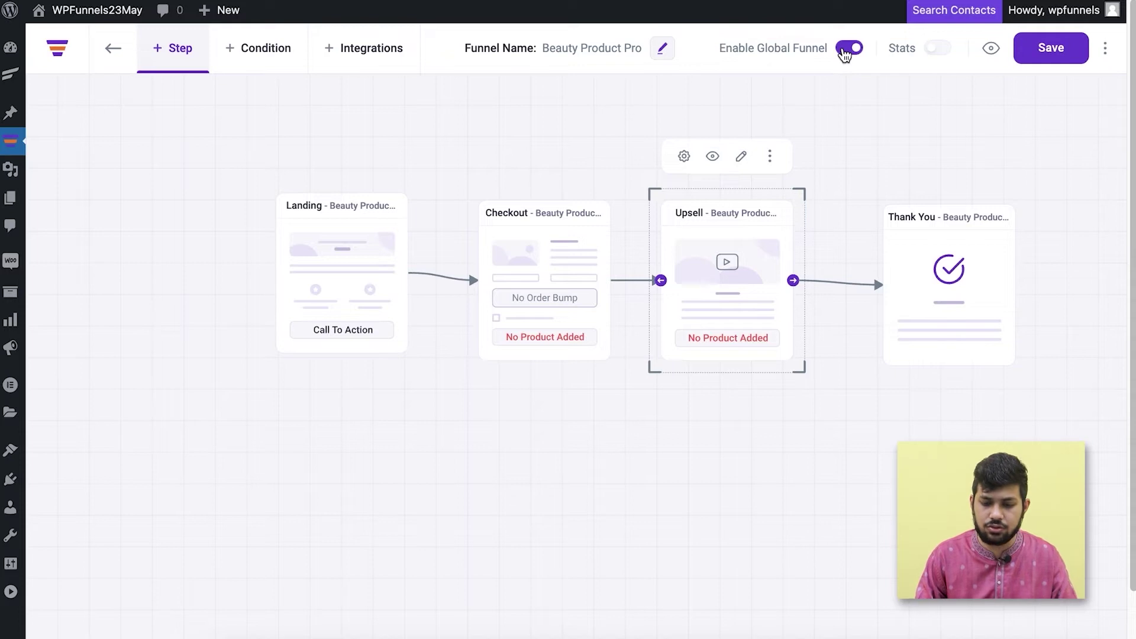
drag(571, 455, 516, 462)
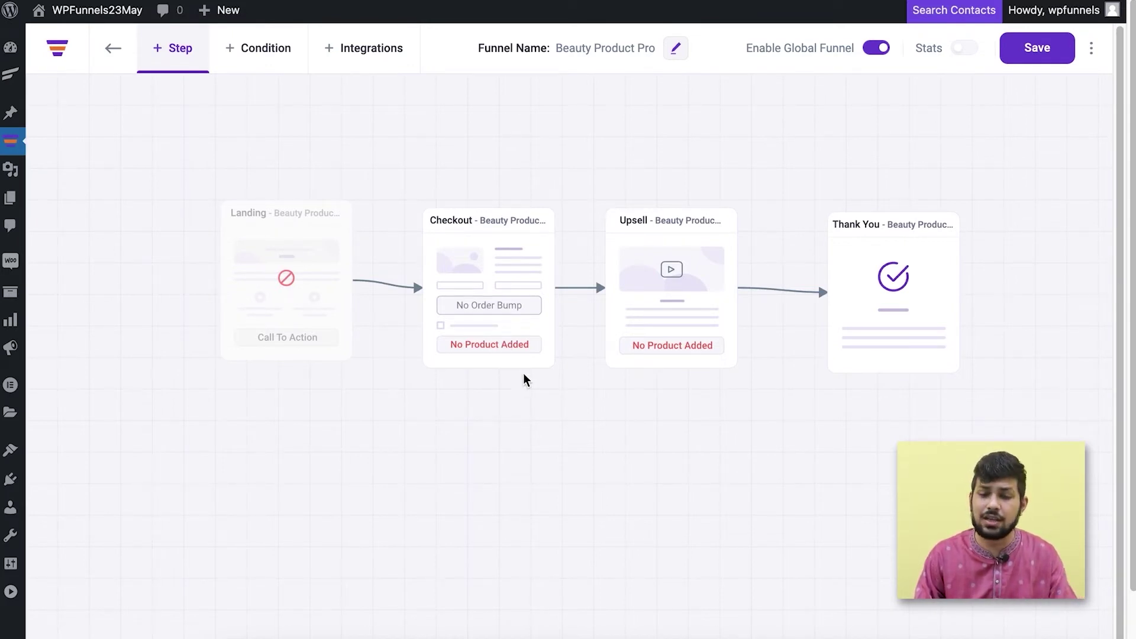
click(477, 249)
click(446, 164)
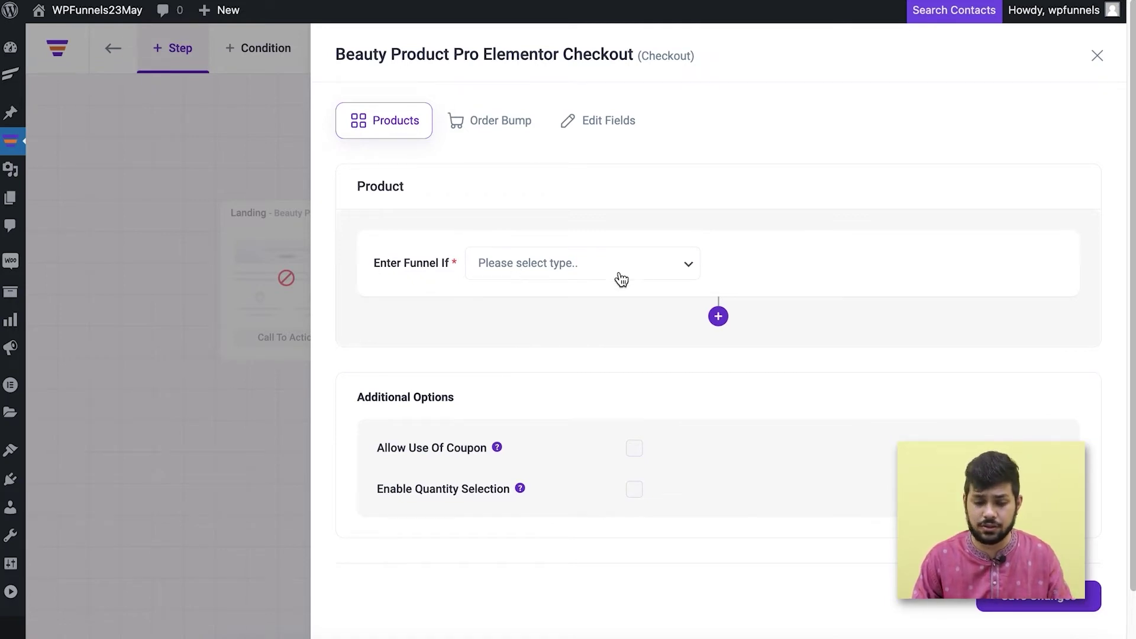
- Set the funnel entry condition to "Product category is .." with Tshirts as the category
click(560, 270)
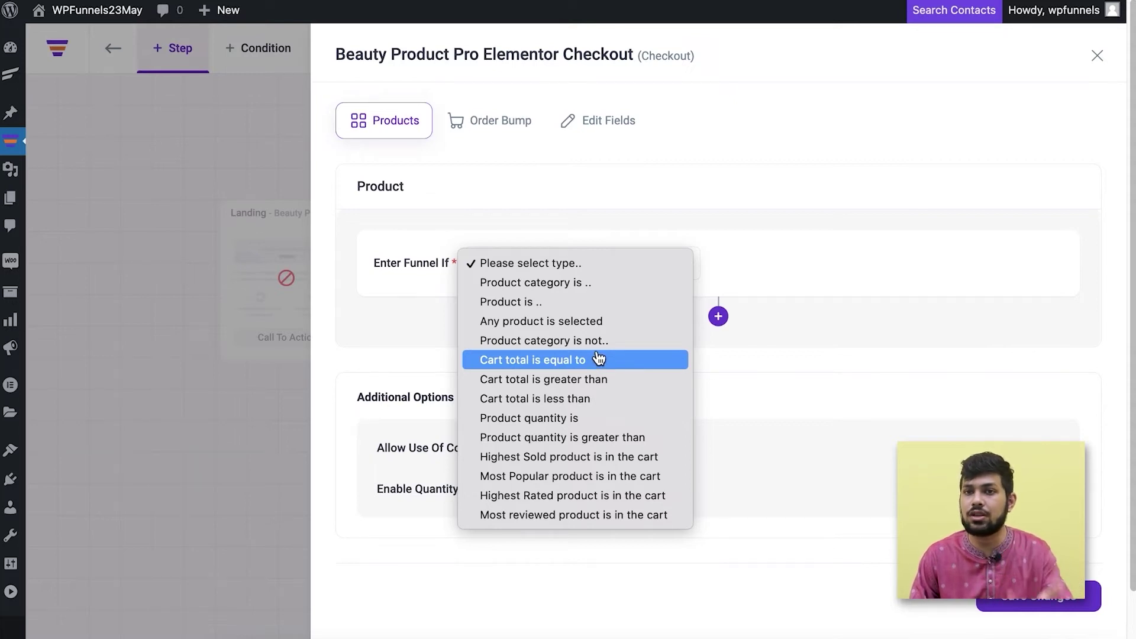
key(Up)
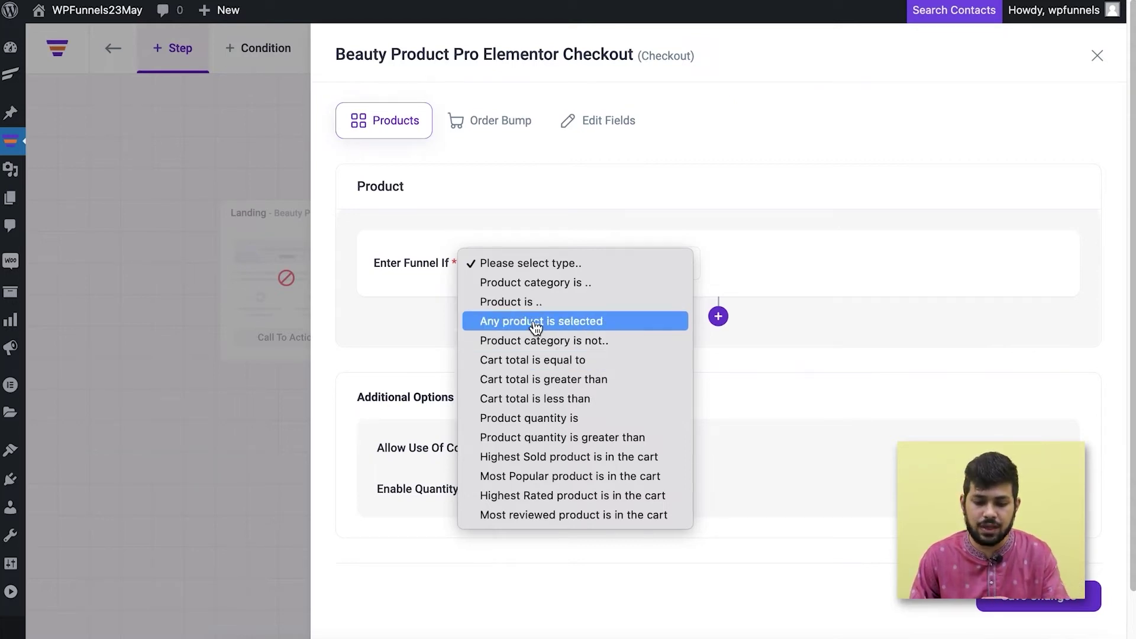
click(544, 287)
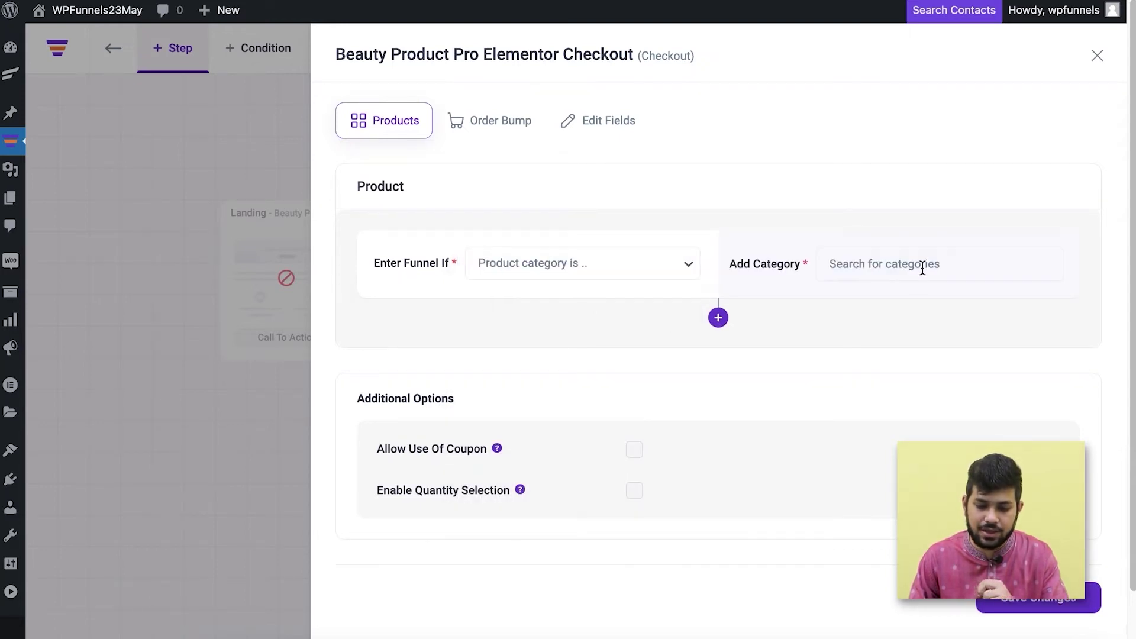
click(927, 263)
text(t-s)
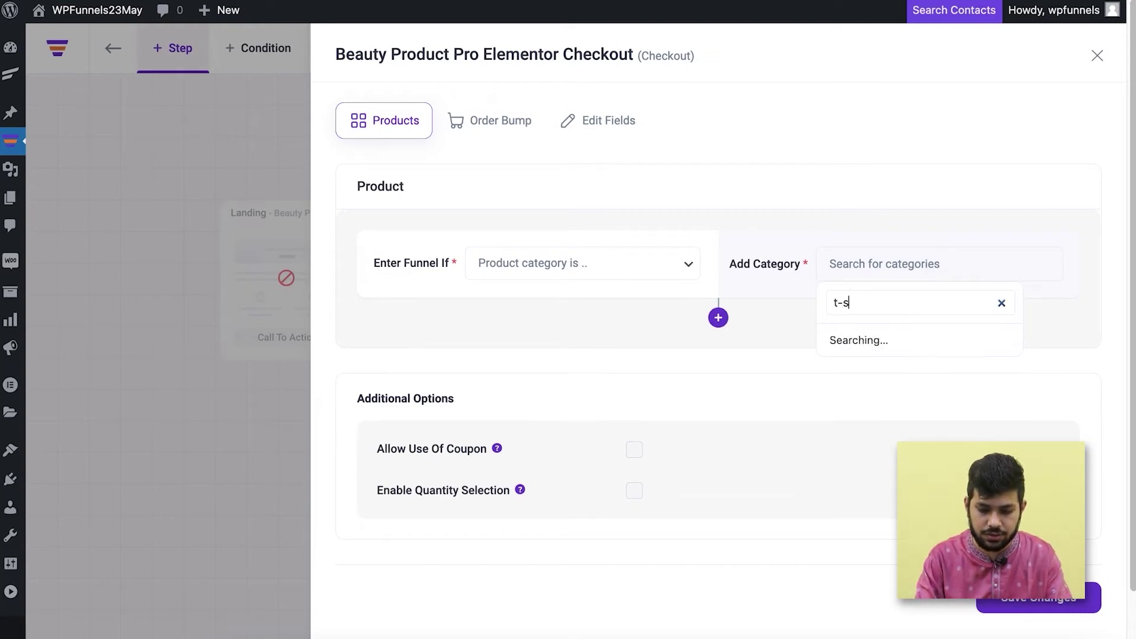
text(hi)
key(BackSpace)
key(BackSpace)
key(BackSpace)
key(BackSpace)
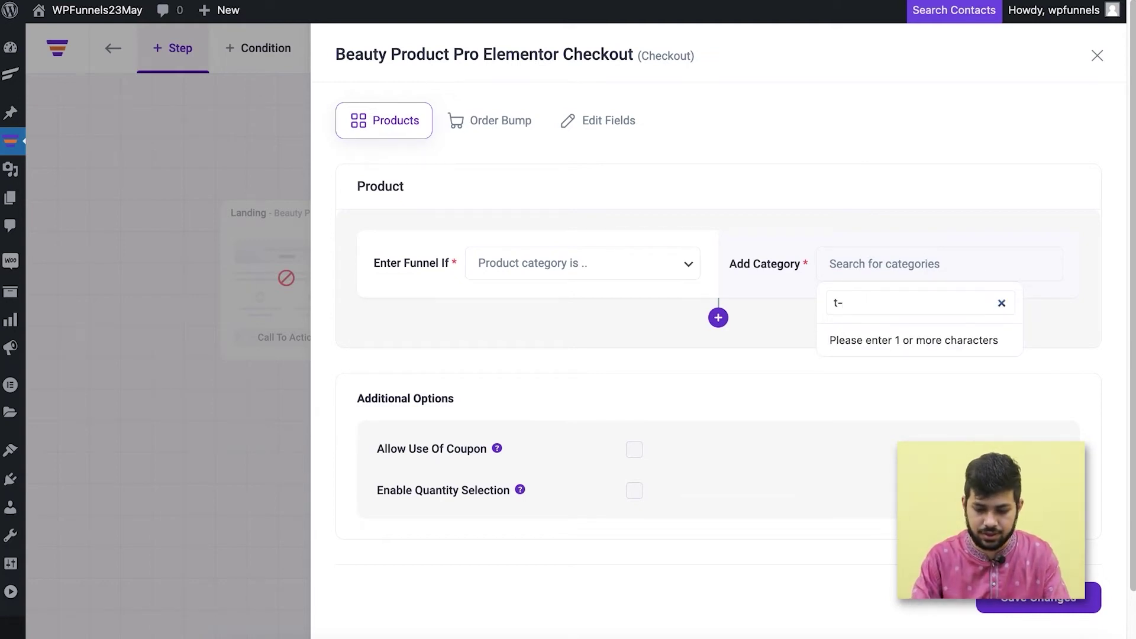
text(shirt)
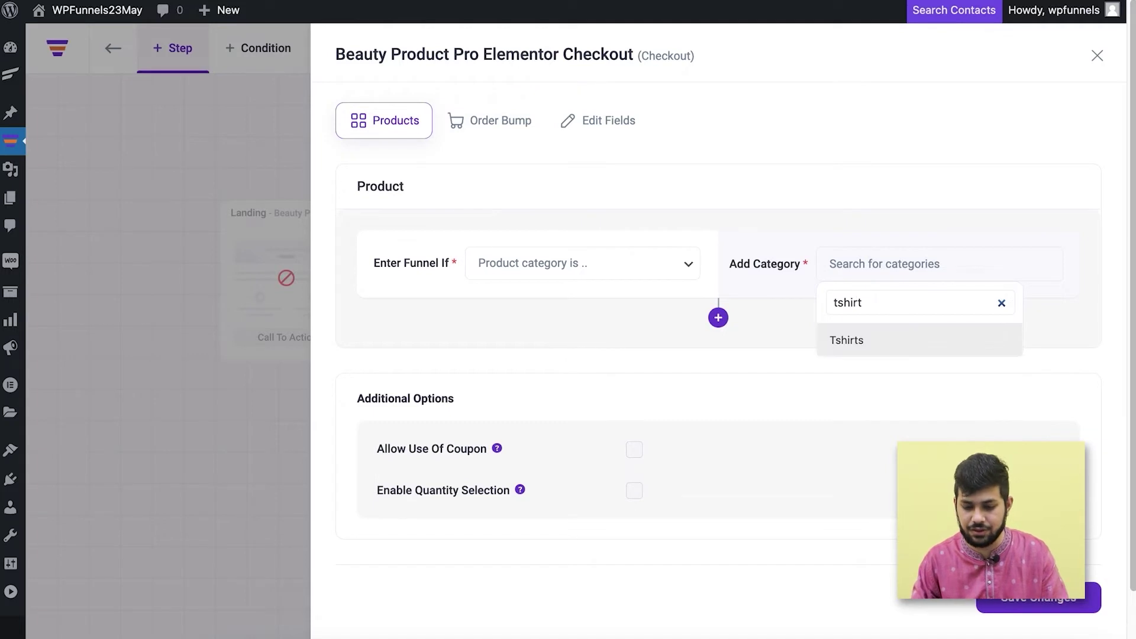
click(894, 354)
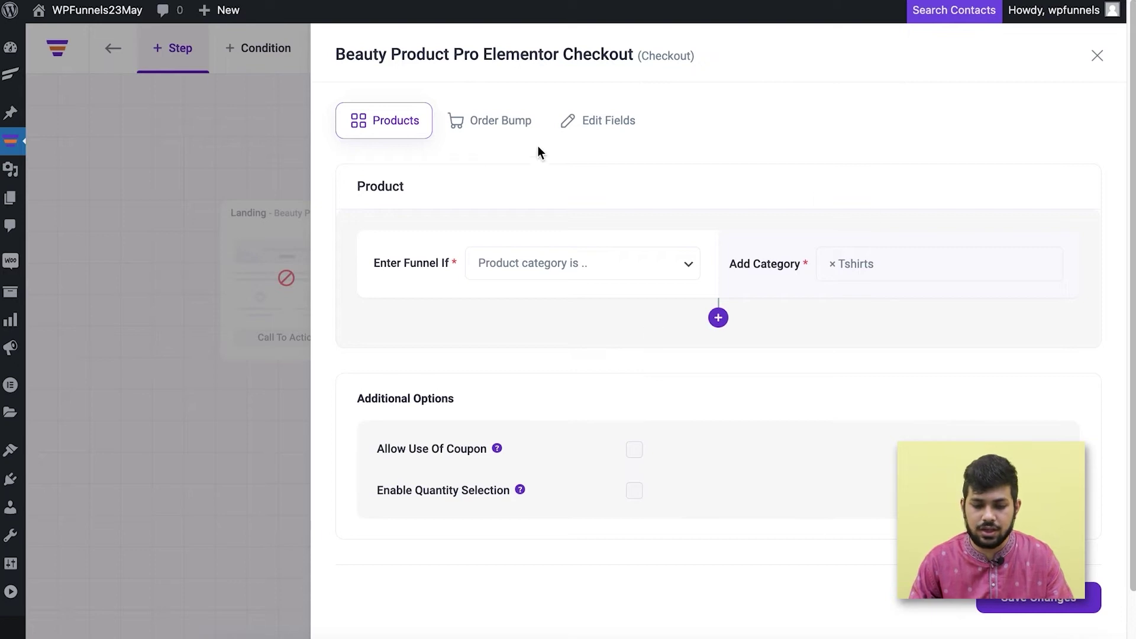
- Add an order bump to the Checkout step and select Cap as its product
click(487, 125)
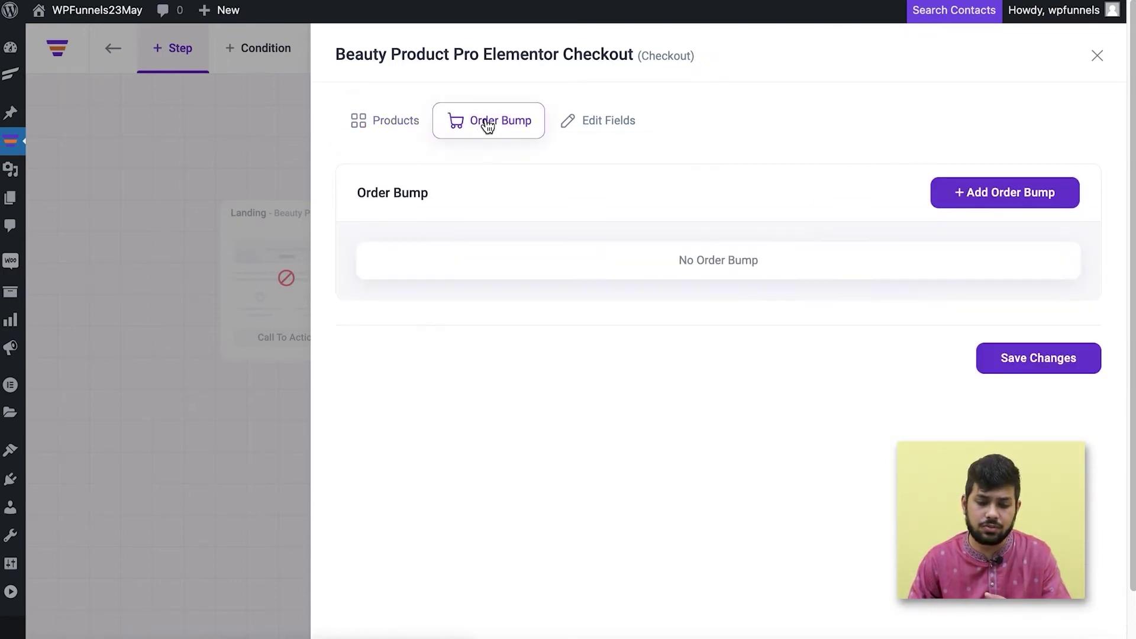
click(1000, 201)
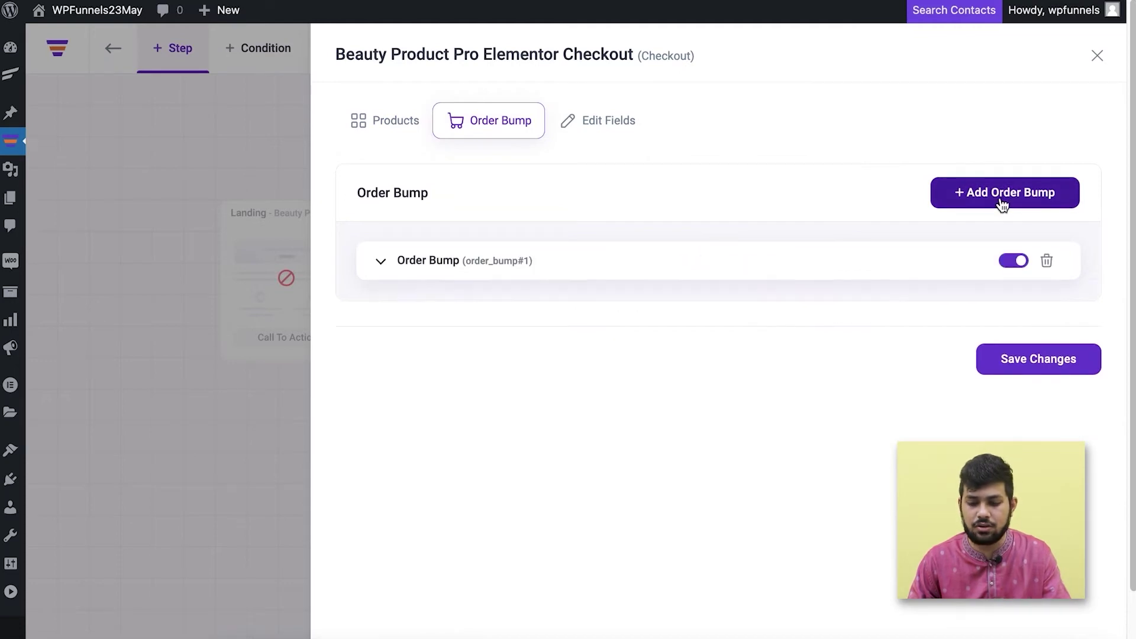
click(614, 272)
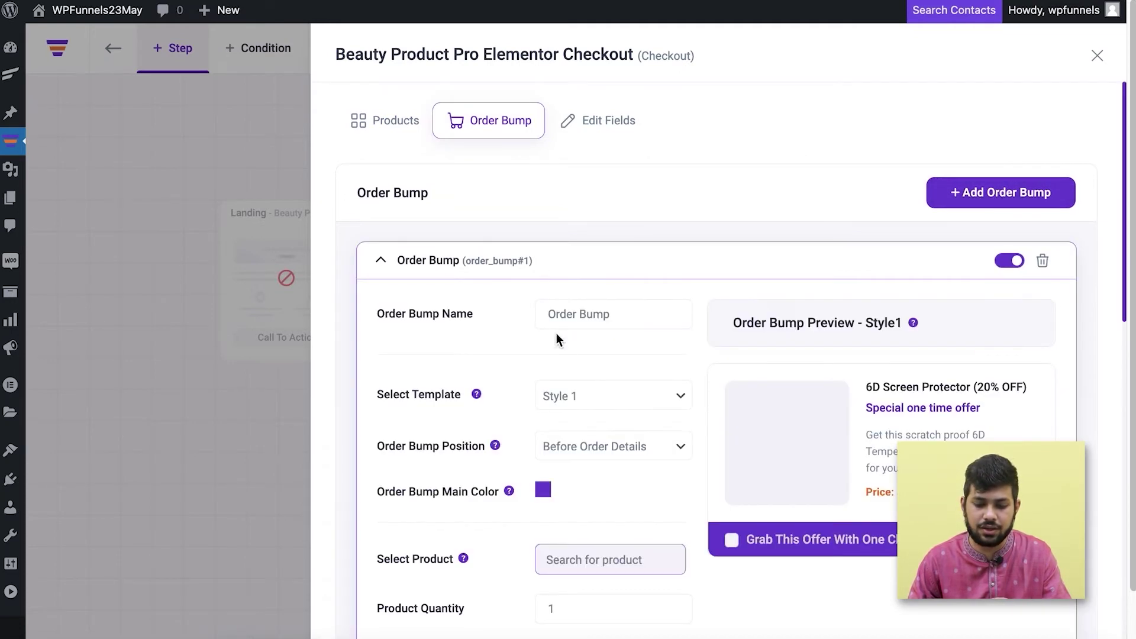
scroll(578, 358, down, 2)
scroll(600, 352, down, 5)
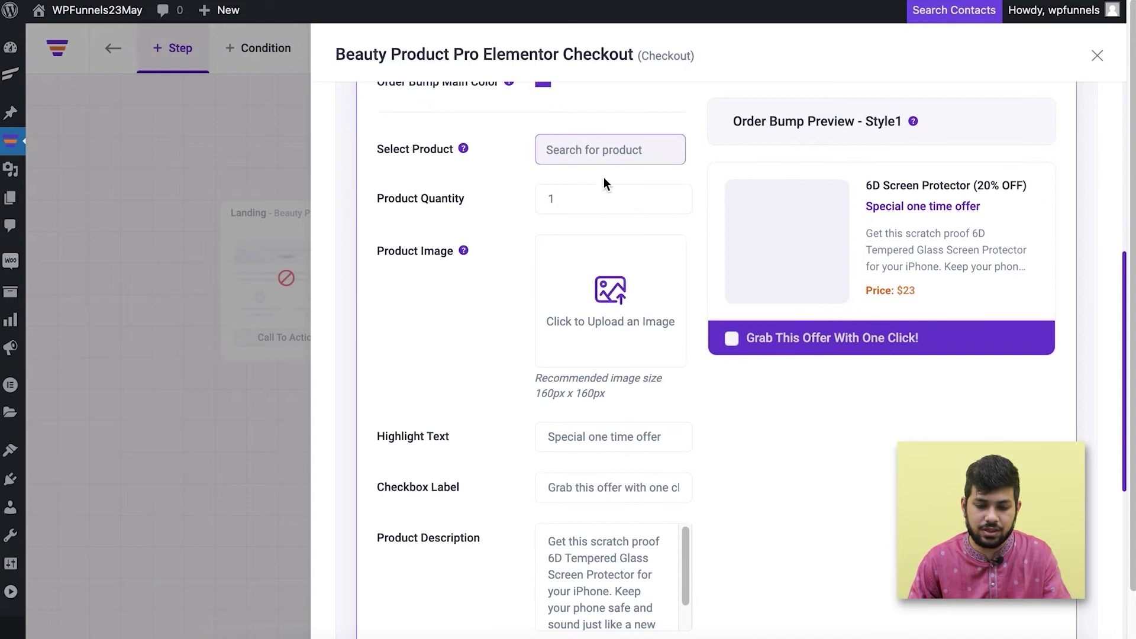
click(604, 152)
text(cap)
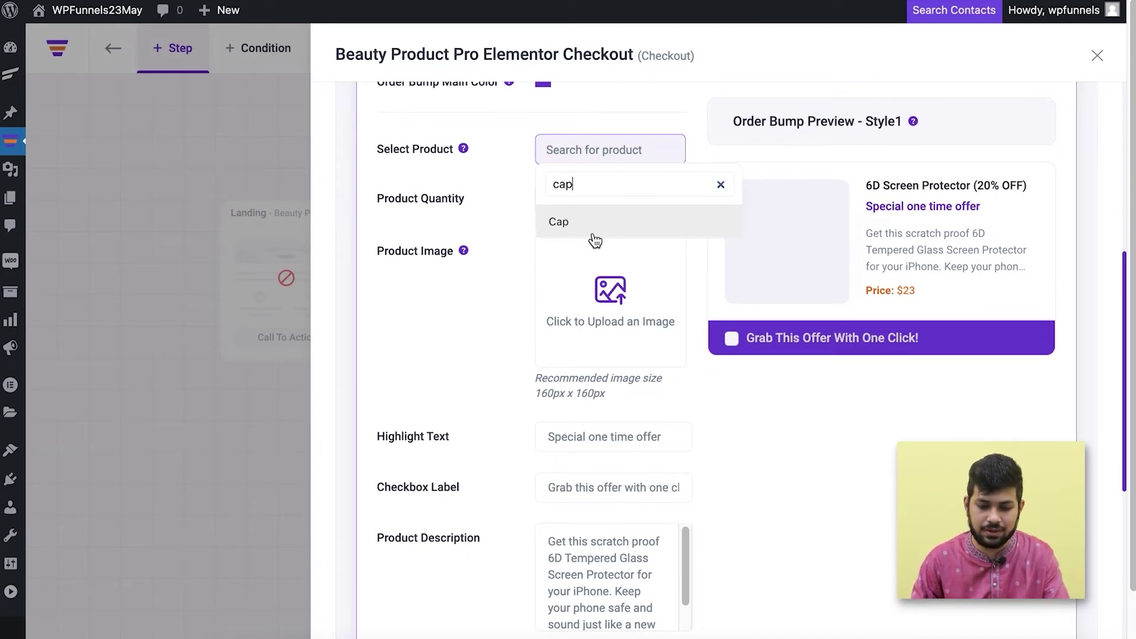
click(594, 229)
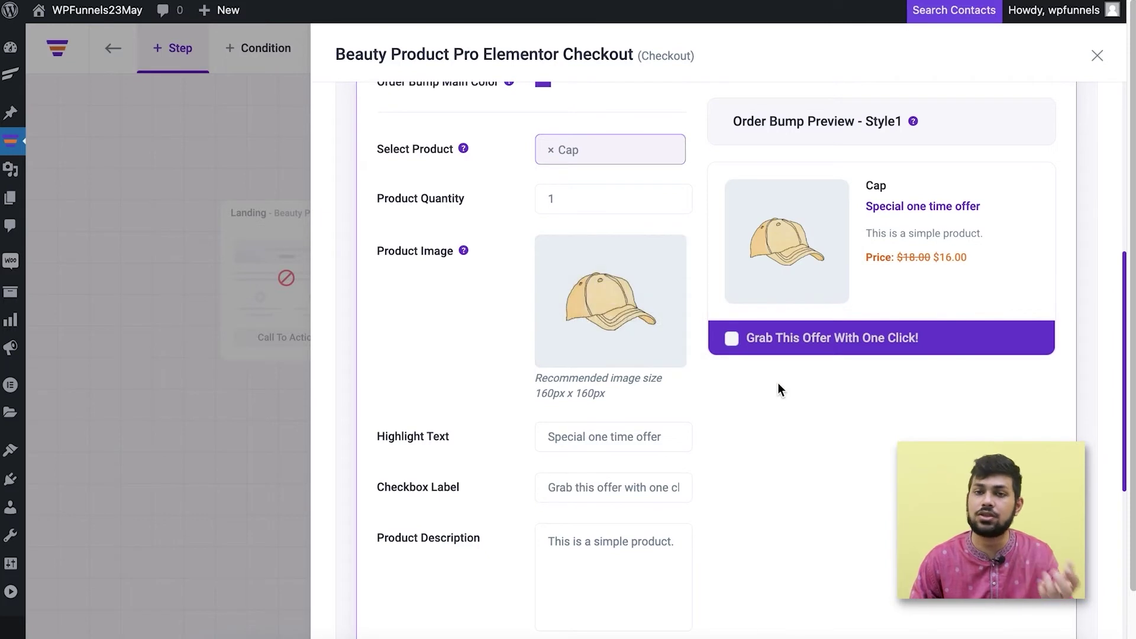
- Replace the order bump's product description with "Special cap just for you at a discount!"
scroll(776, 405, down, 1)
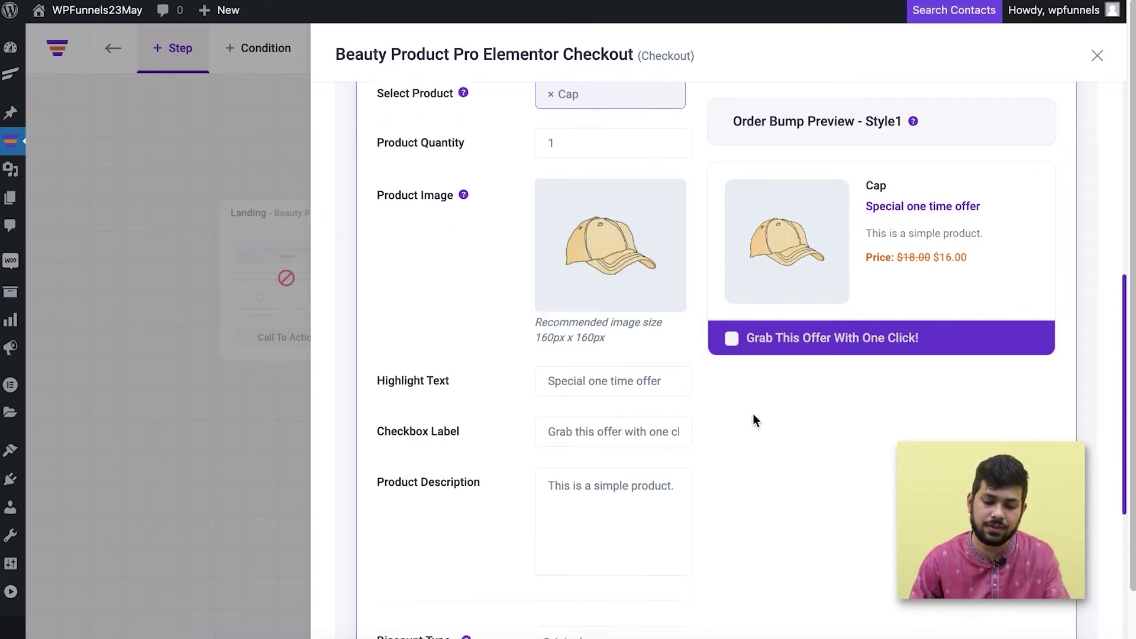
drag(678, 479, 534, 459)
text(Special cap just for you)
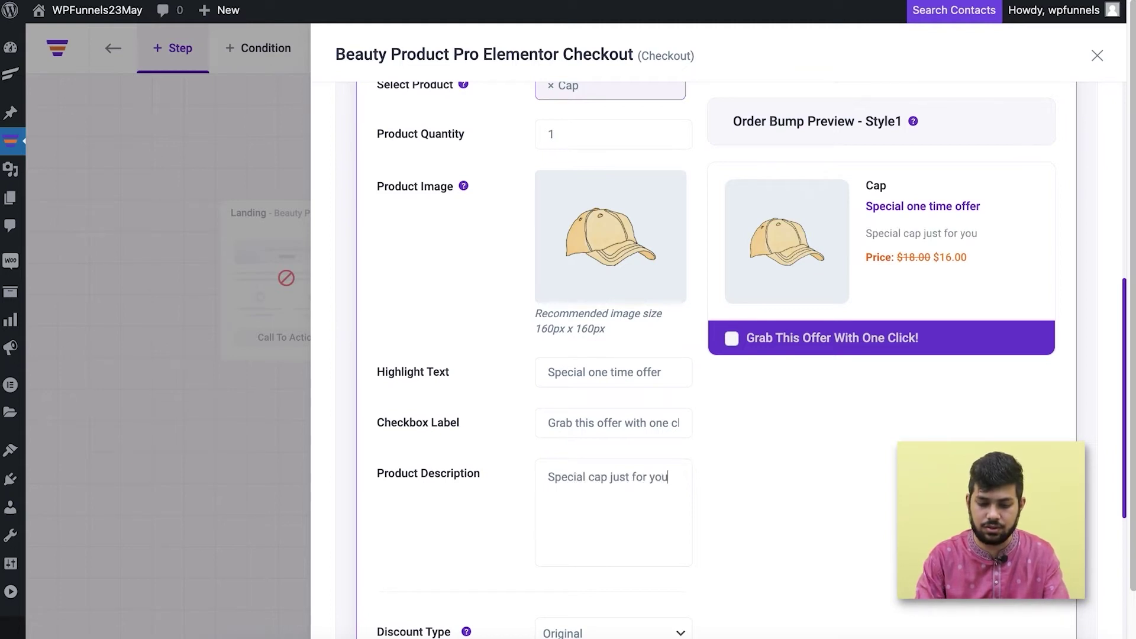
text(coun)
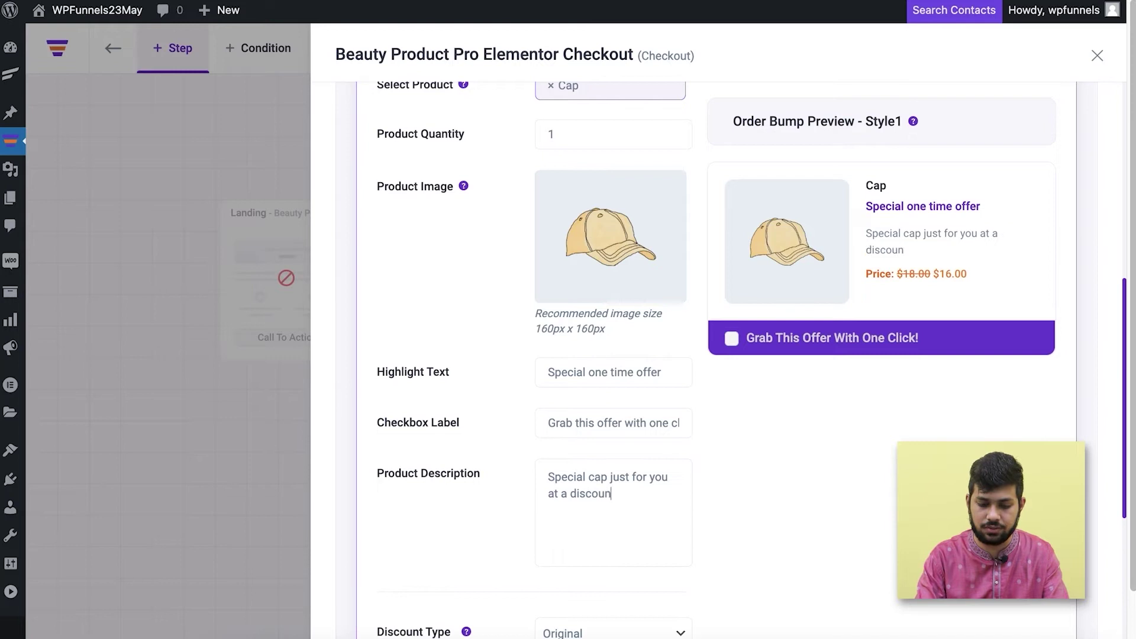
scroll(531, 476, down, 3)
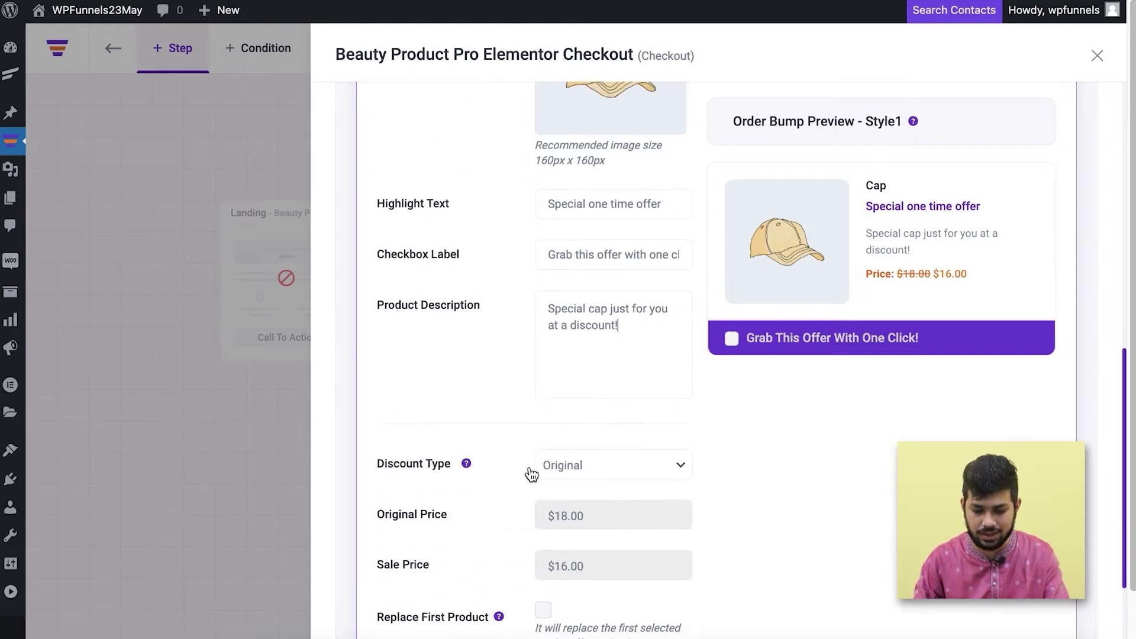
- Set the order bump discount to Percentage, applied to the sale price with a value of 20, and save the Checkout changes
click(573, 472)
click(588, 493)
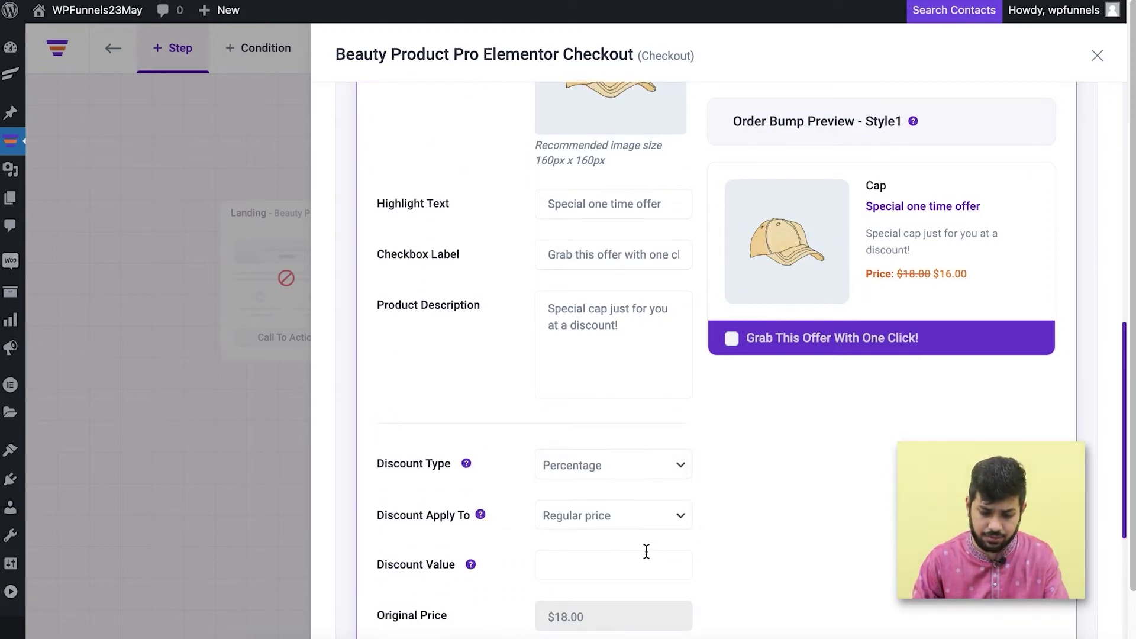
click(627, 523)
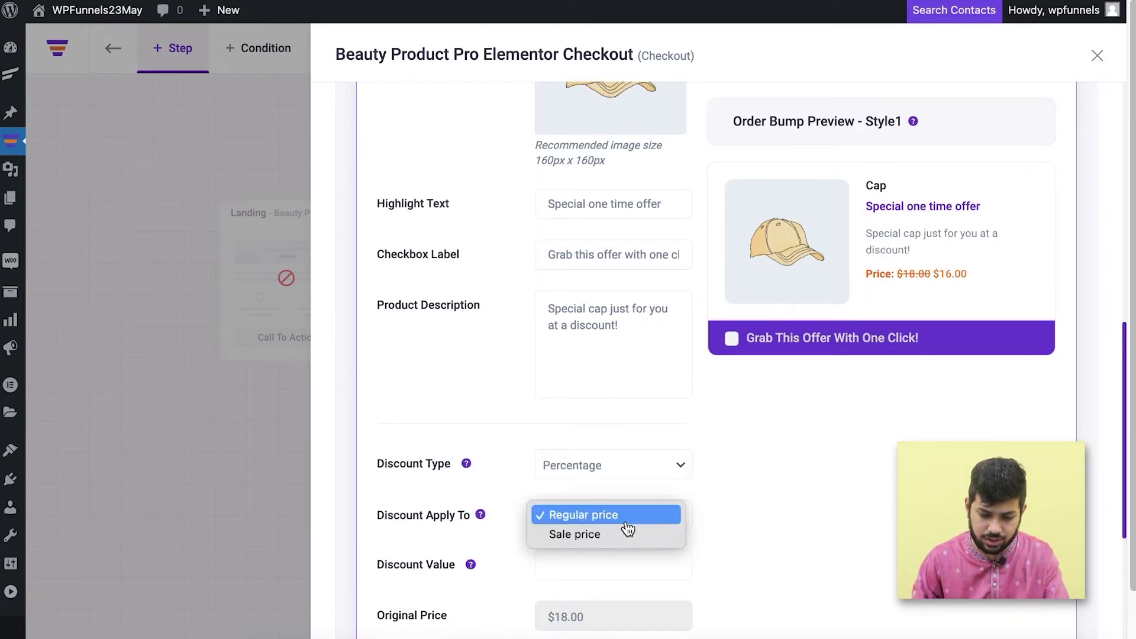
click(666, 534)
click(618, 565)
scroll(772, 488, down, 5)
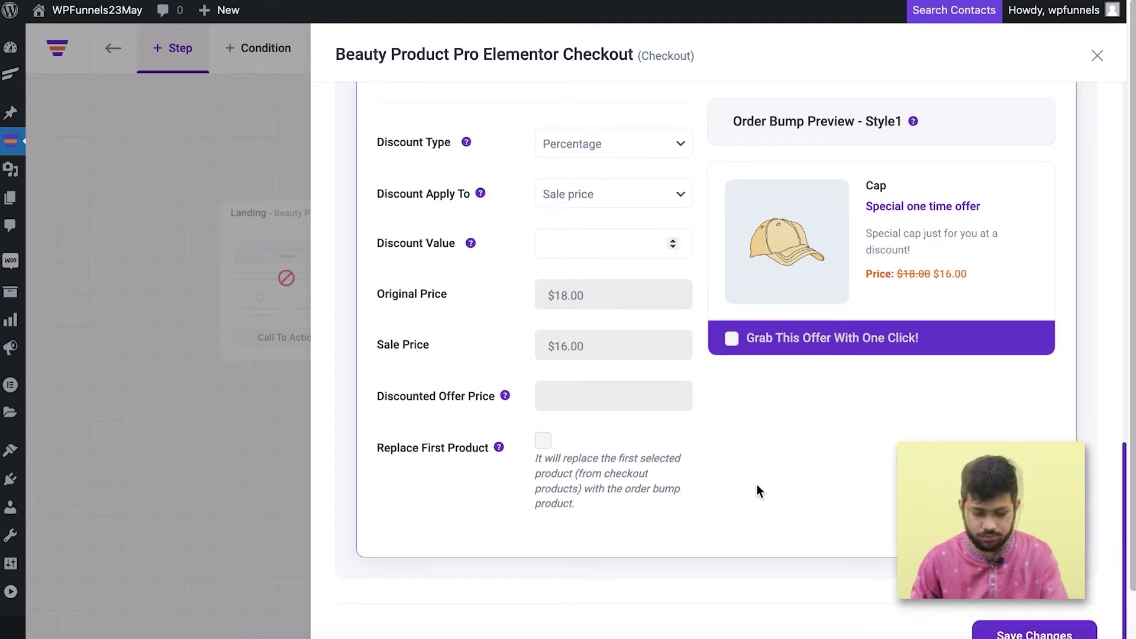
text(20)
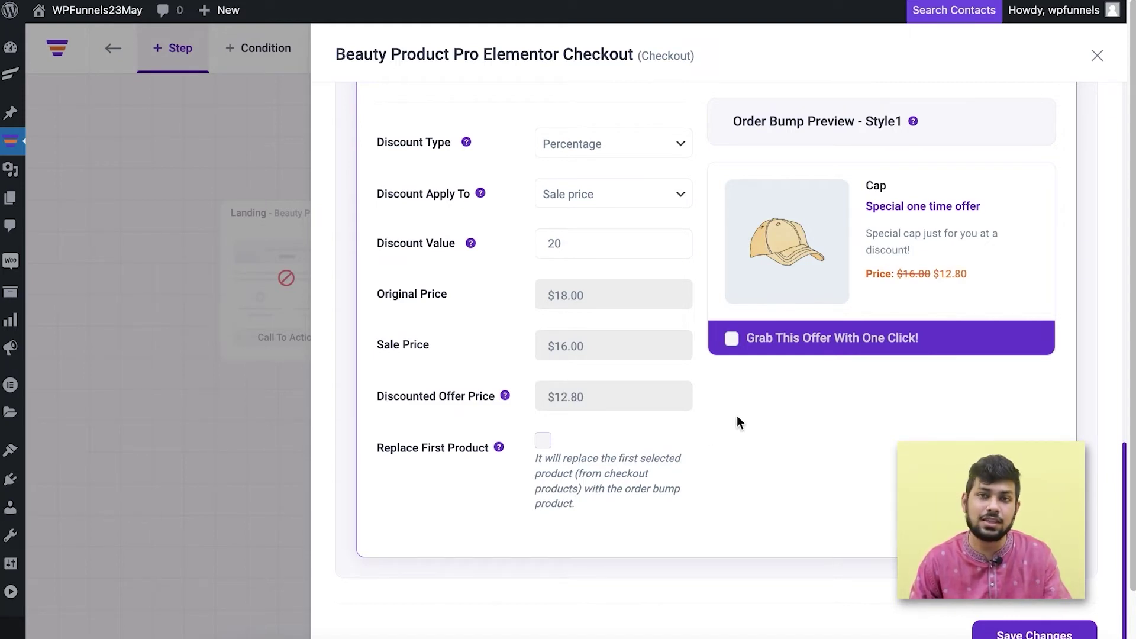
scroll(970, 462, down, 1)
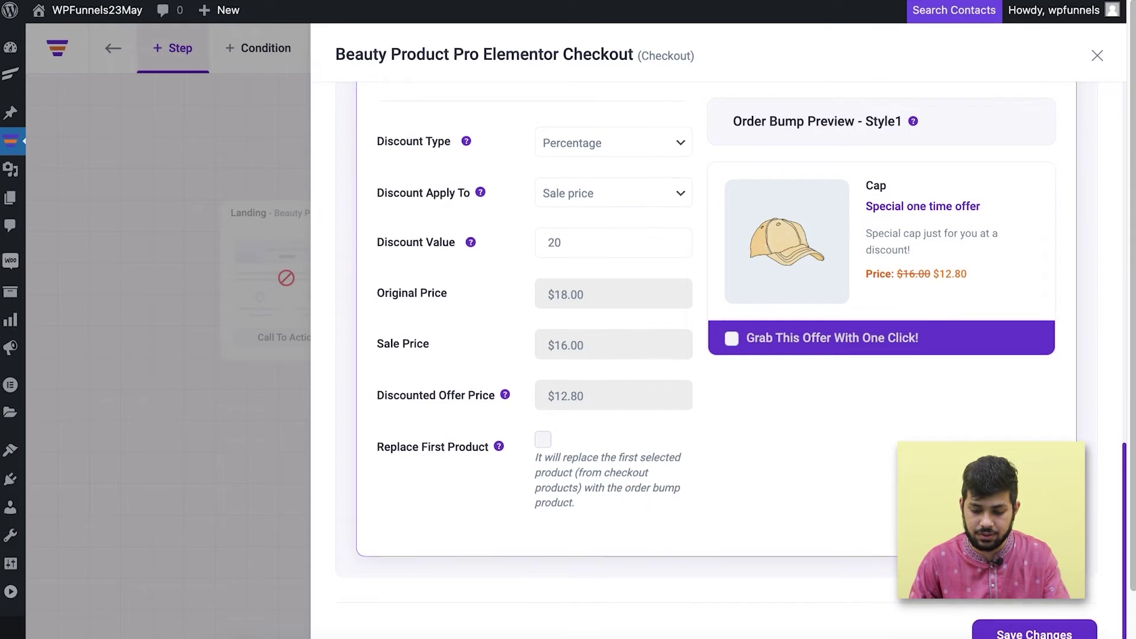
click(1019, 627)
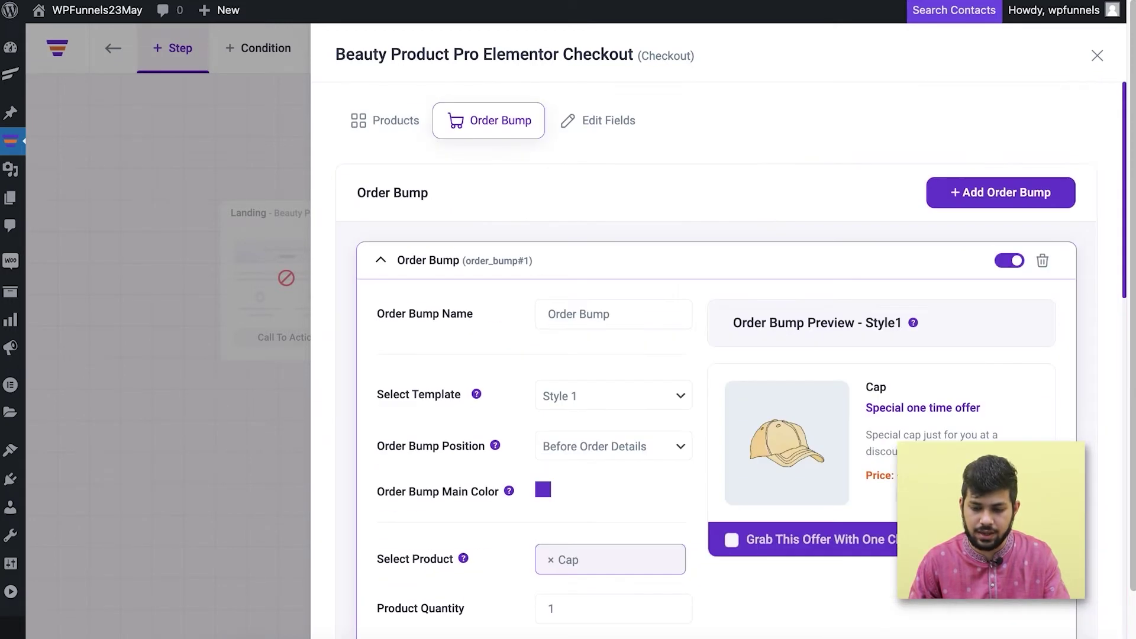
click(1099, 56)
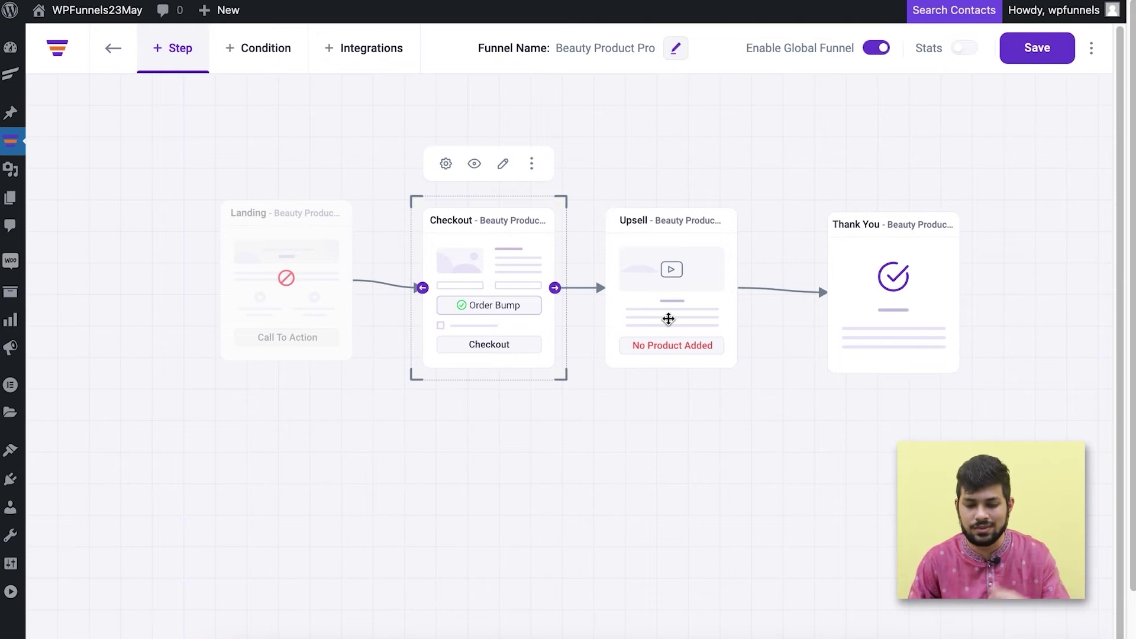
- Open the Upsell step's product settings and offer a Specific Product, selecting Belt
click(663, 297)
click(630, 166)
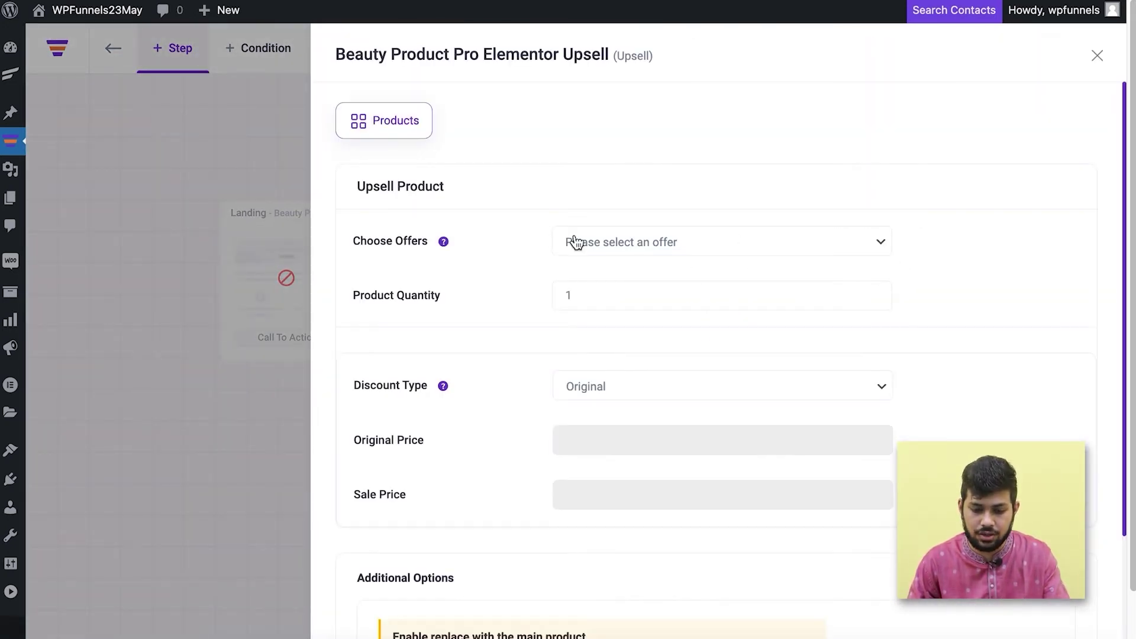
click(636, 242)
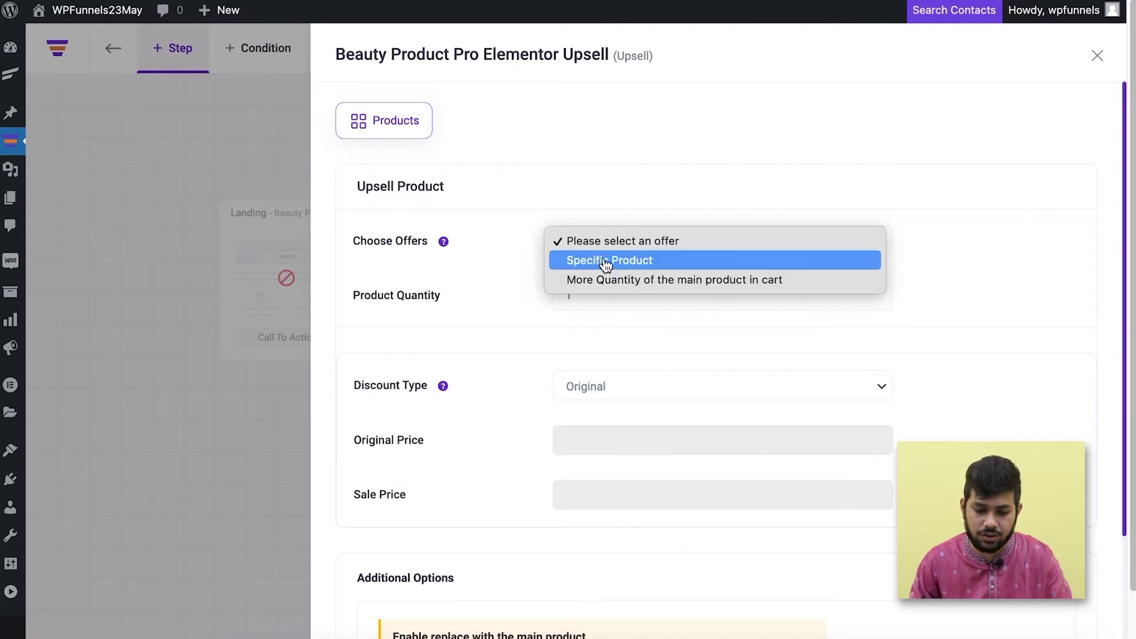
click(634, 260)
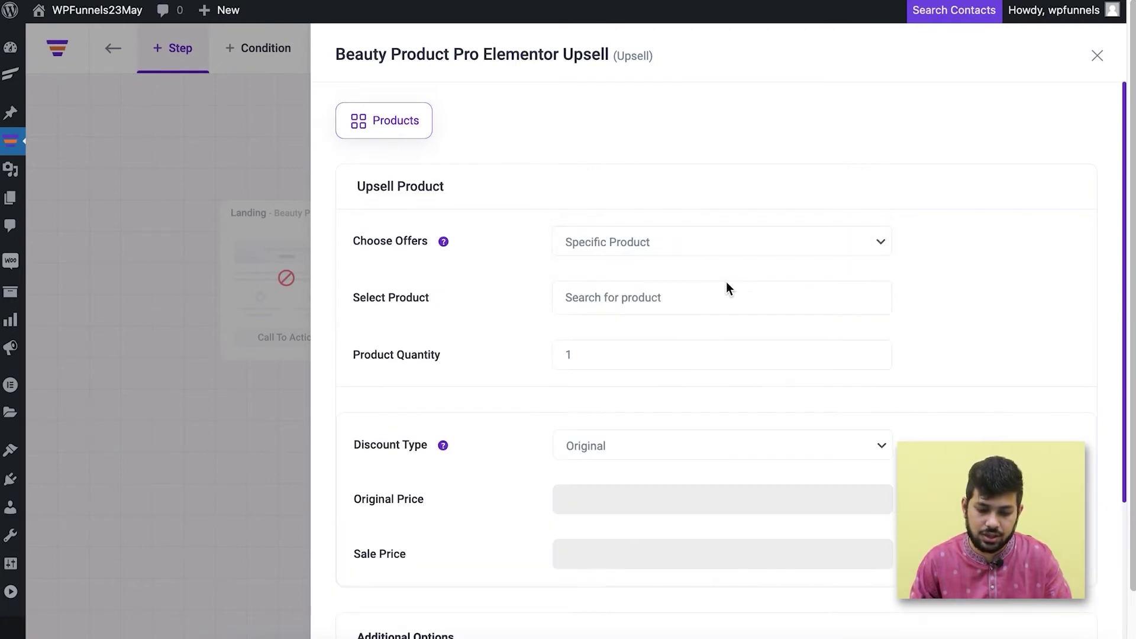
click(664, 302)
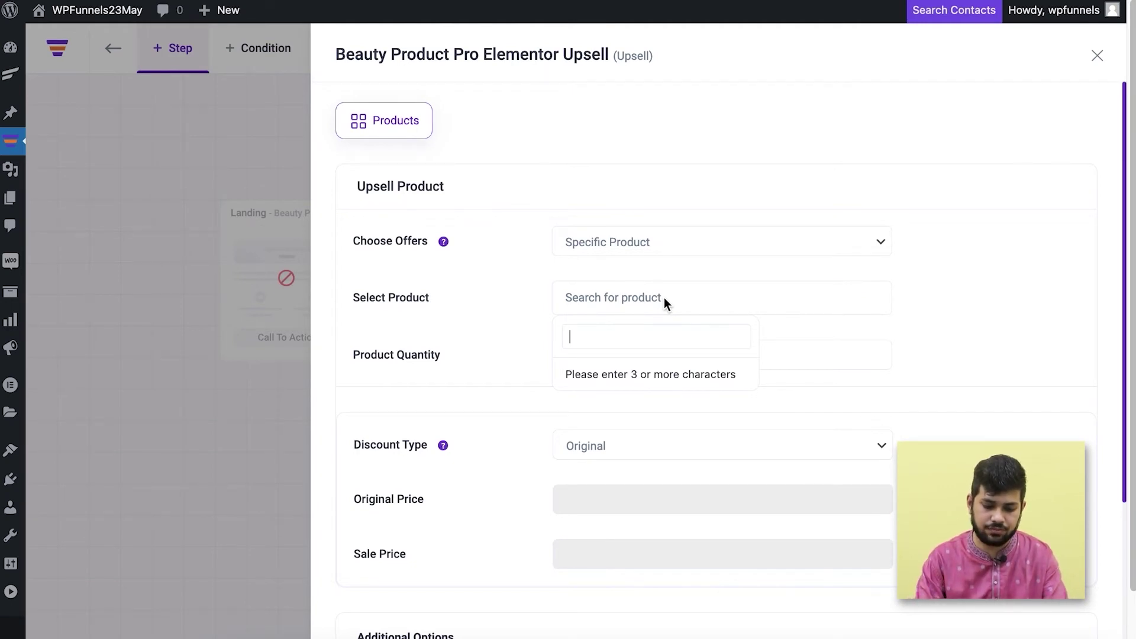
text(bel)
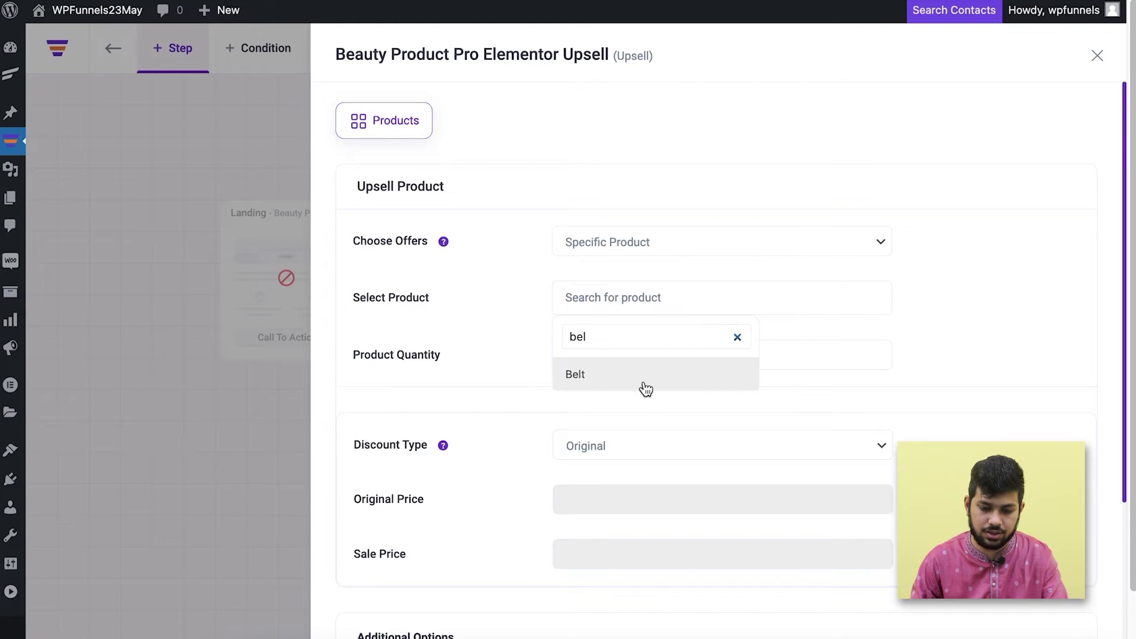
click(646, 388)
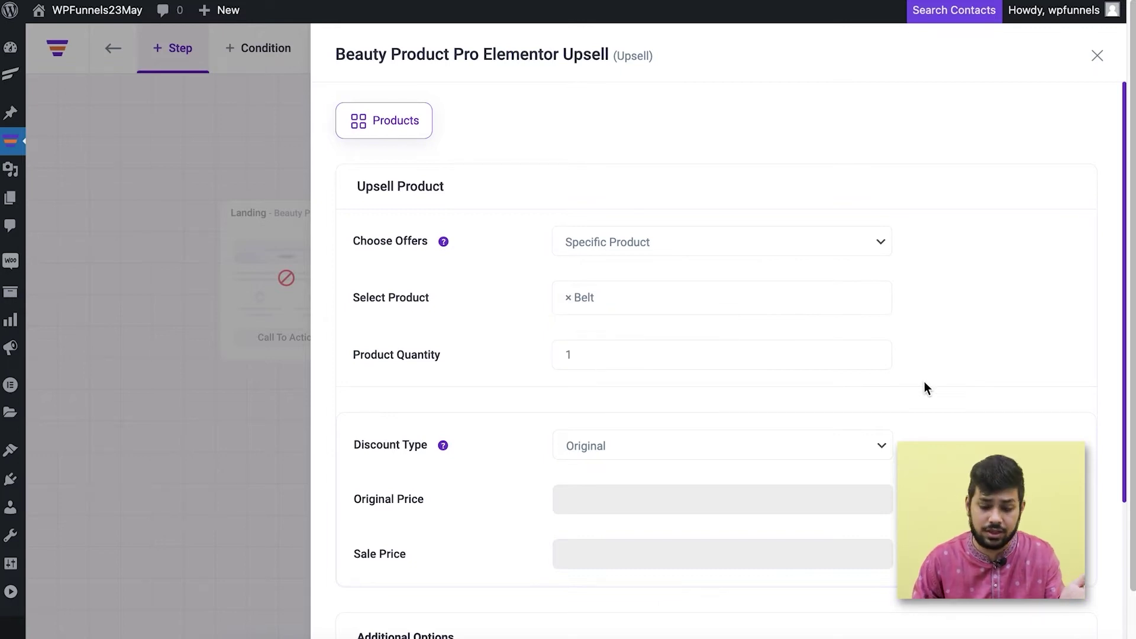
- Set the upsell discount type to Percentage with a value of 20, save the changes and return to the funnel canvas
scroll(911, 402, down, 3)
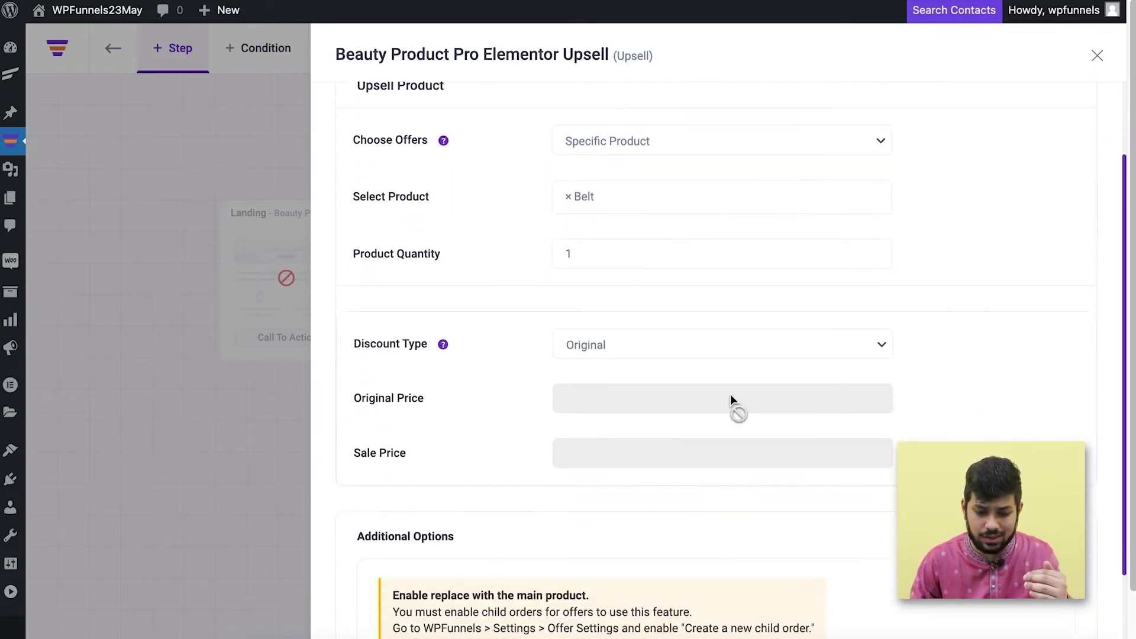
scroll(732, 383, down, 2)
click(672, 232)
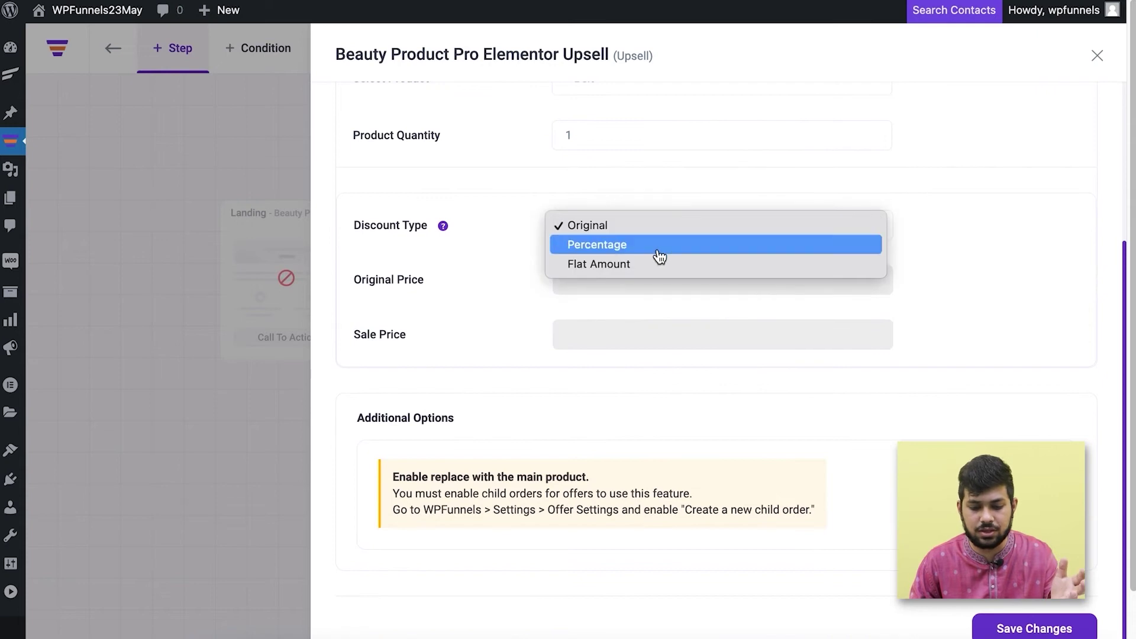
click(663, 253)
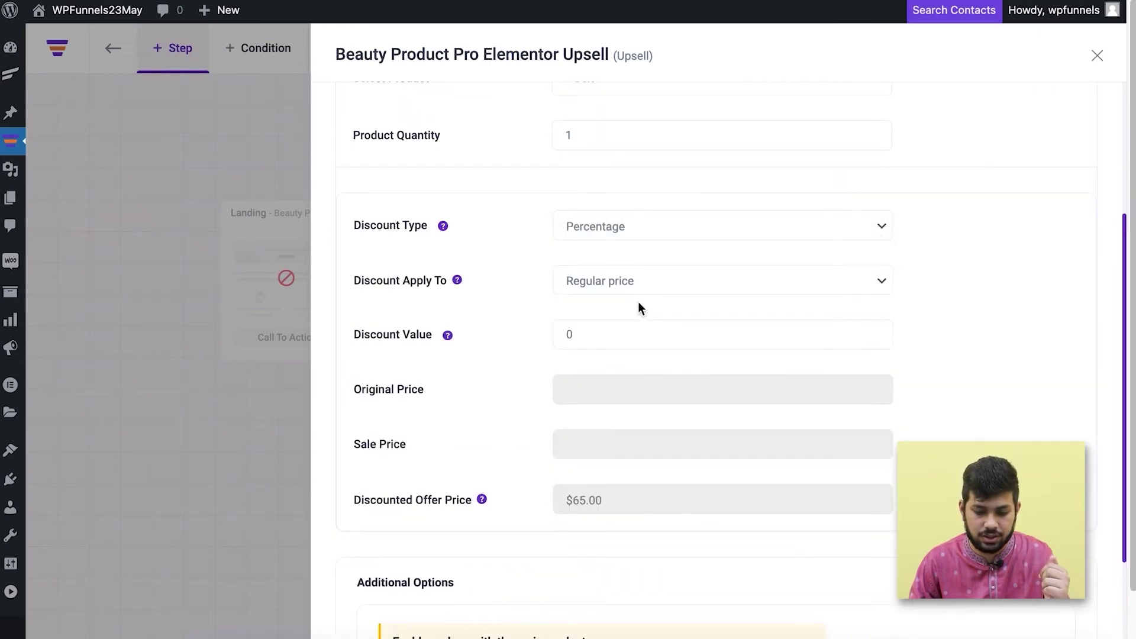
double_click(631, 335)
text(20)
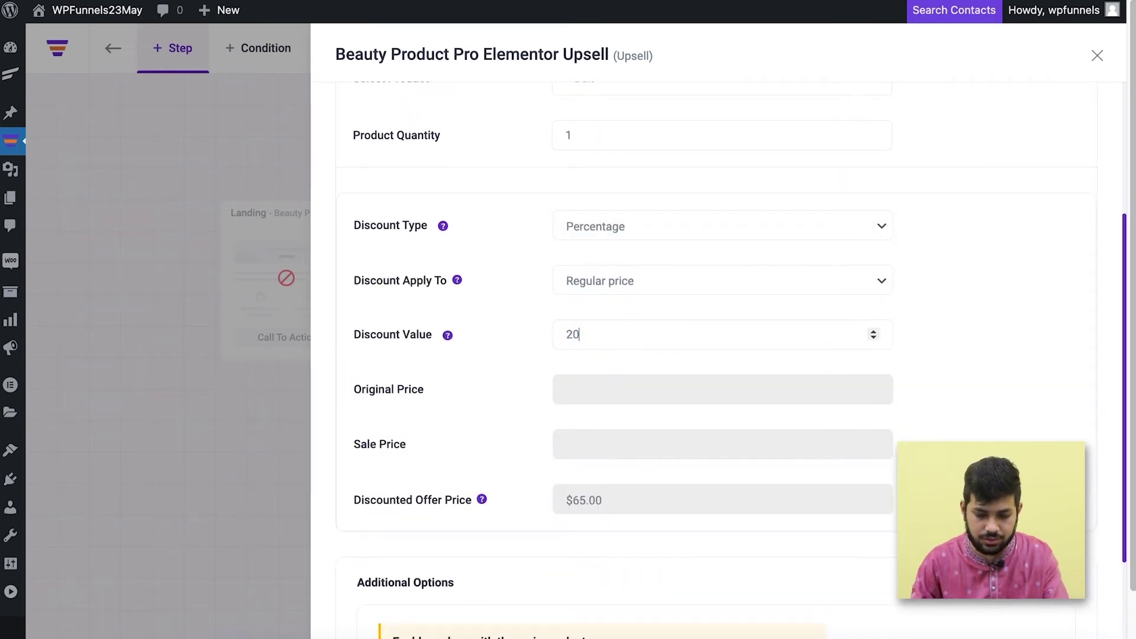
click(1070, 393)
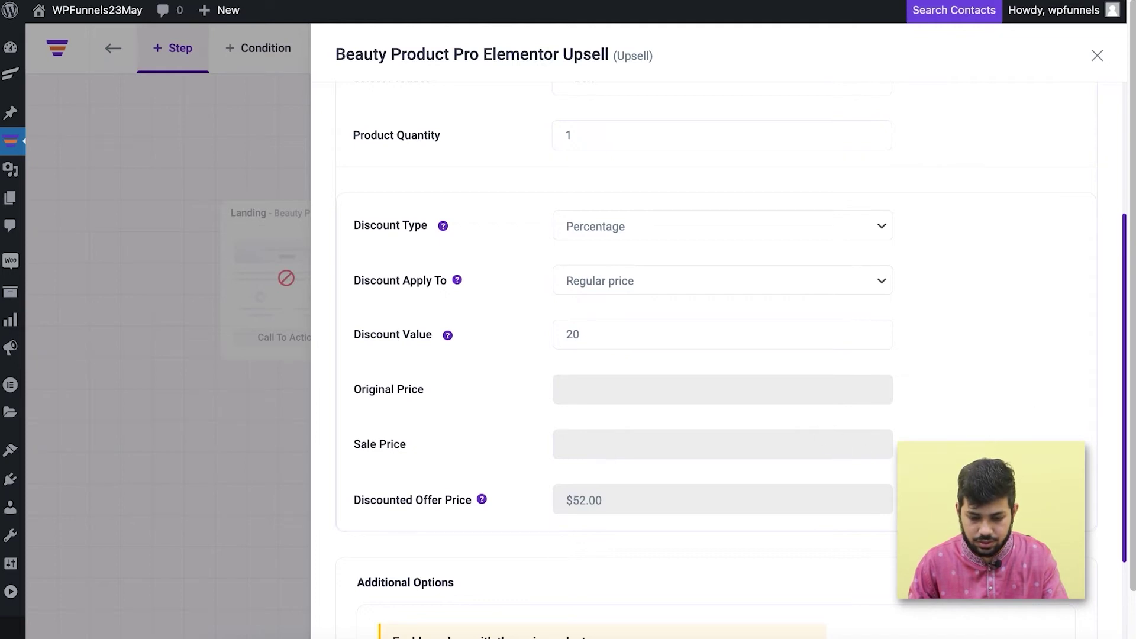
scroll(650, 517, down, 3)
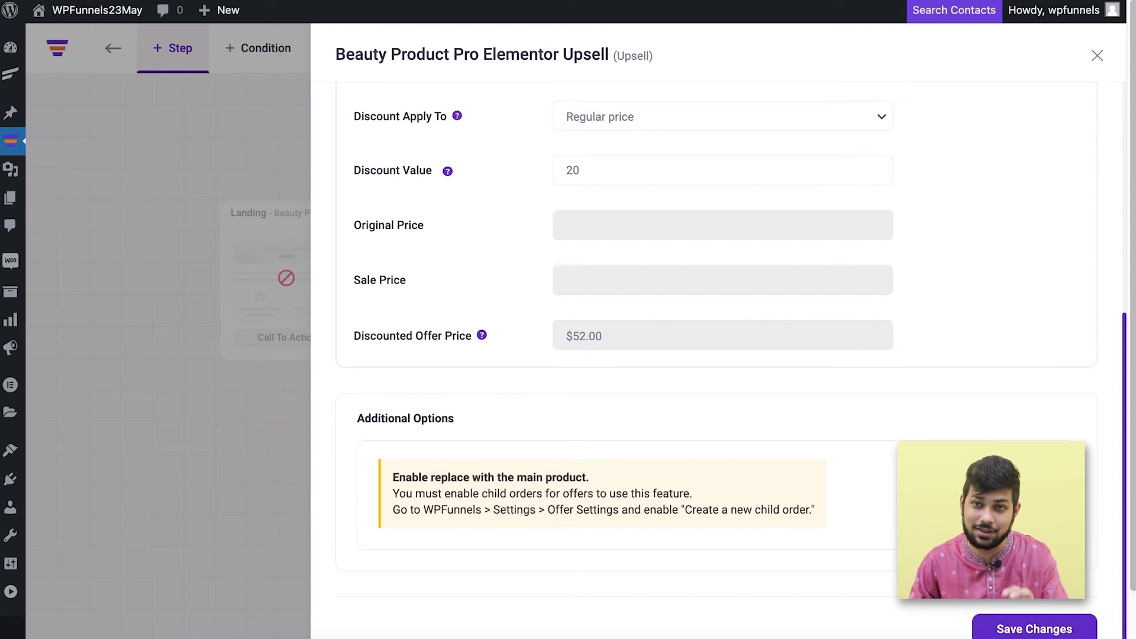
click(1032, 630)
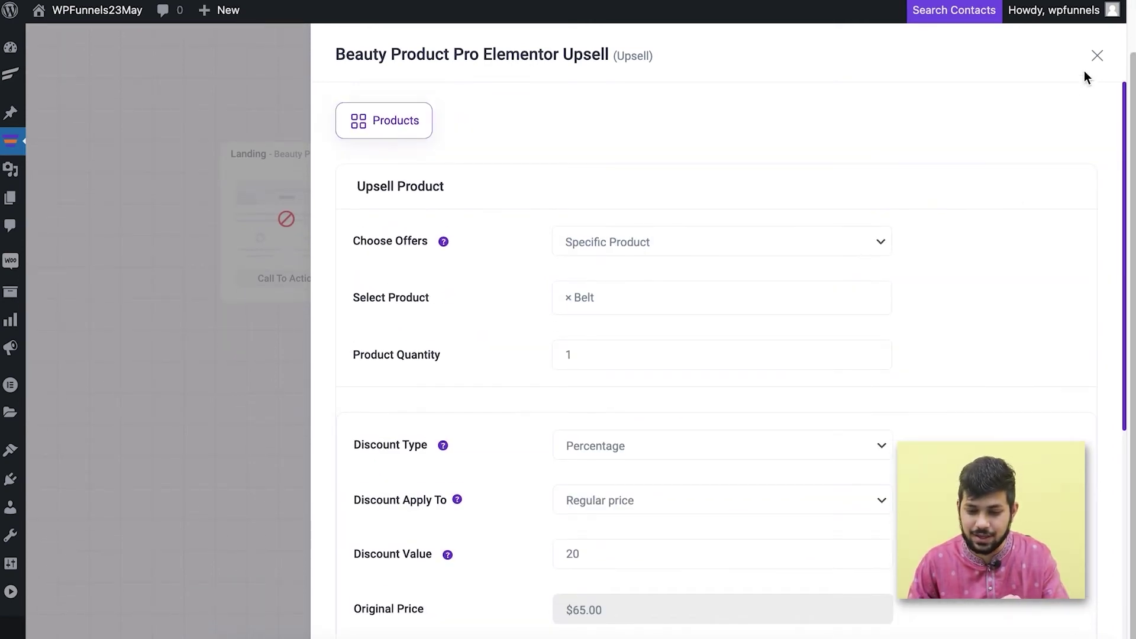
click(1095, 56)
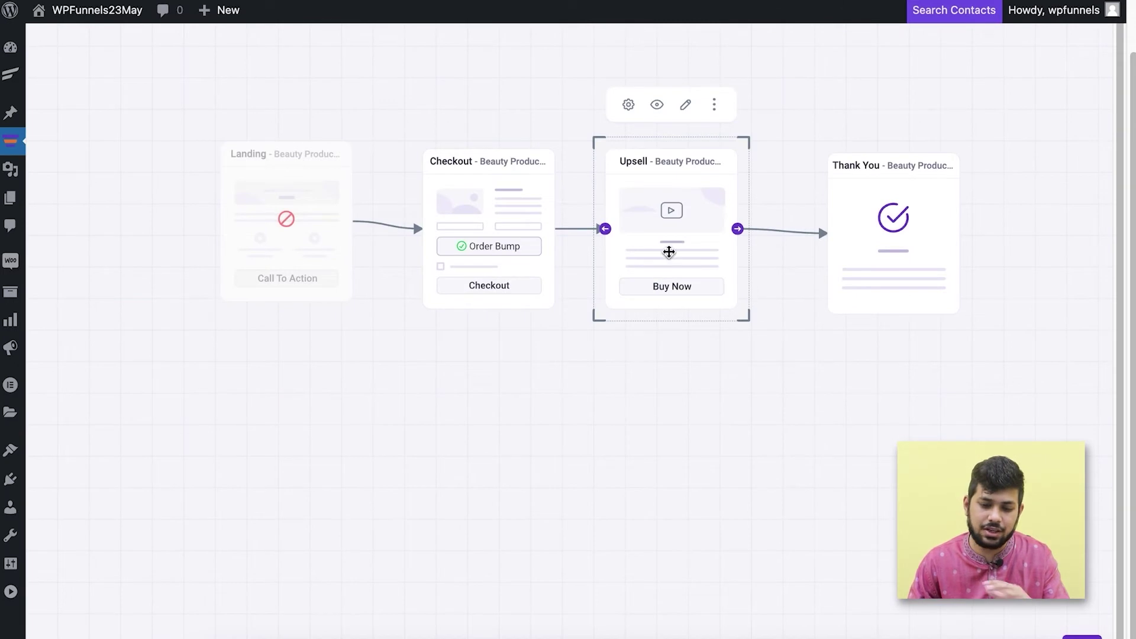
click(803, 422)
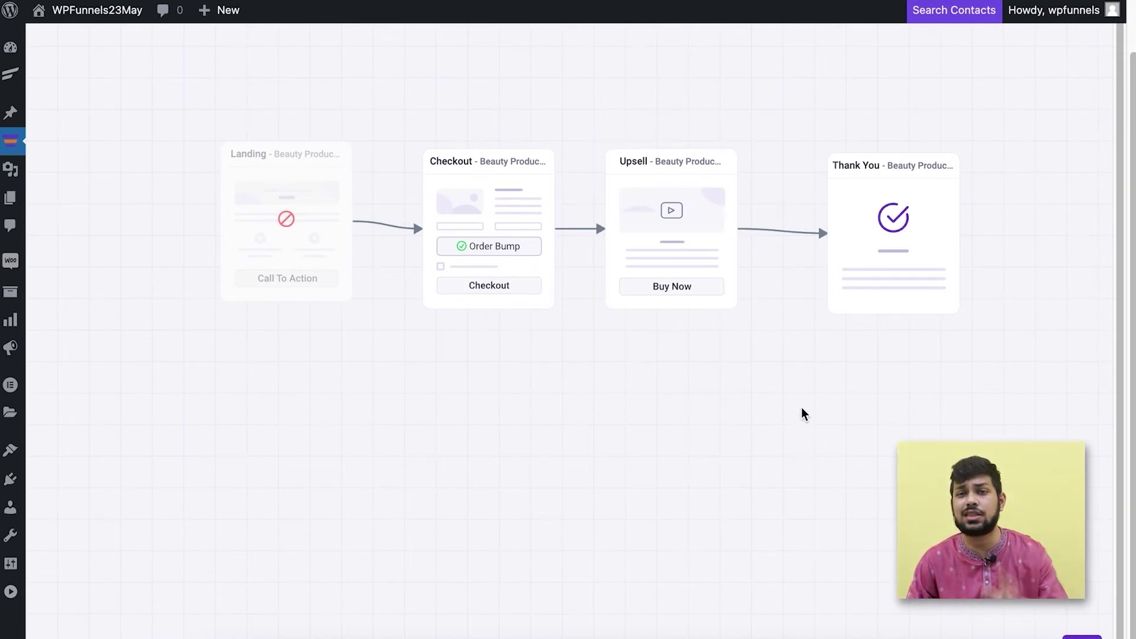
- Open the Checkout step's page in Elementor and examine its layout and the Checkout widget's content settings
click(497, 196)
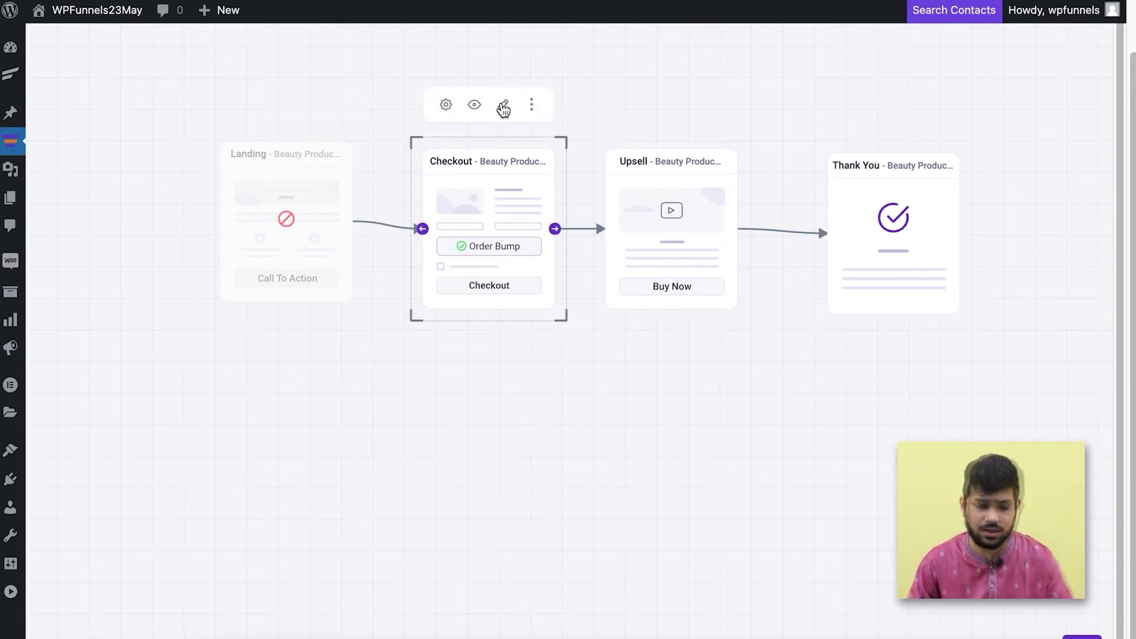
click(502, 106)
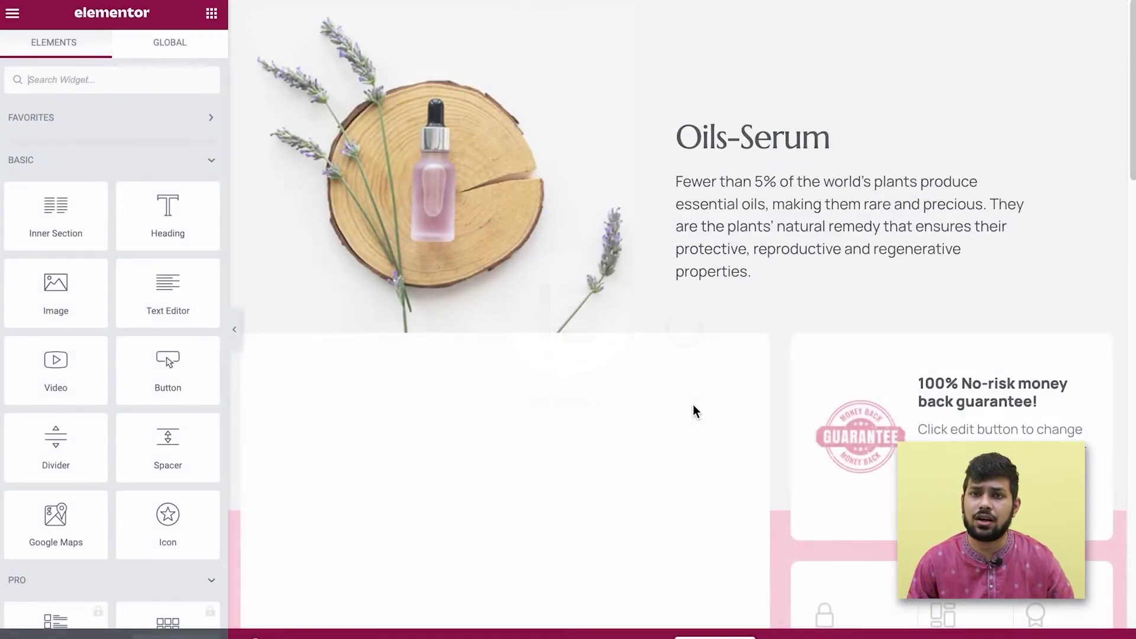
scroll(892, 339, down, 10)
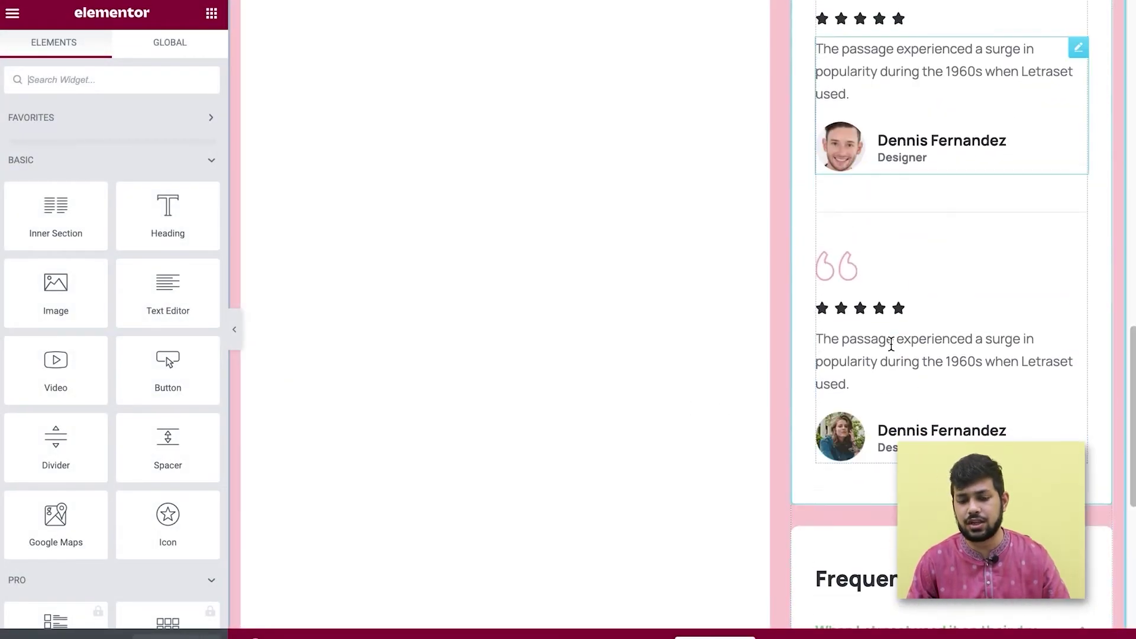
scroll(891, 343, down, 8)
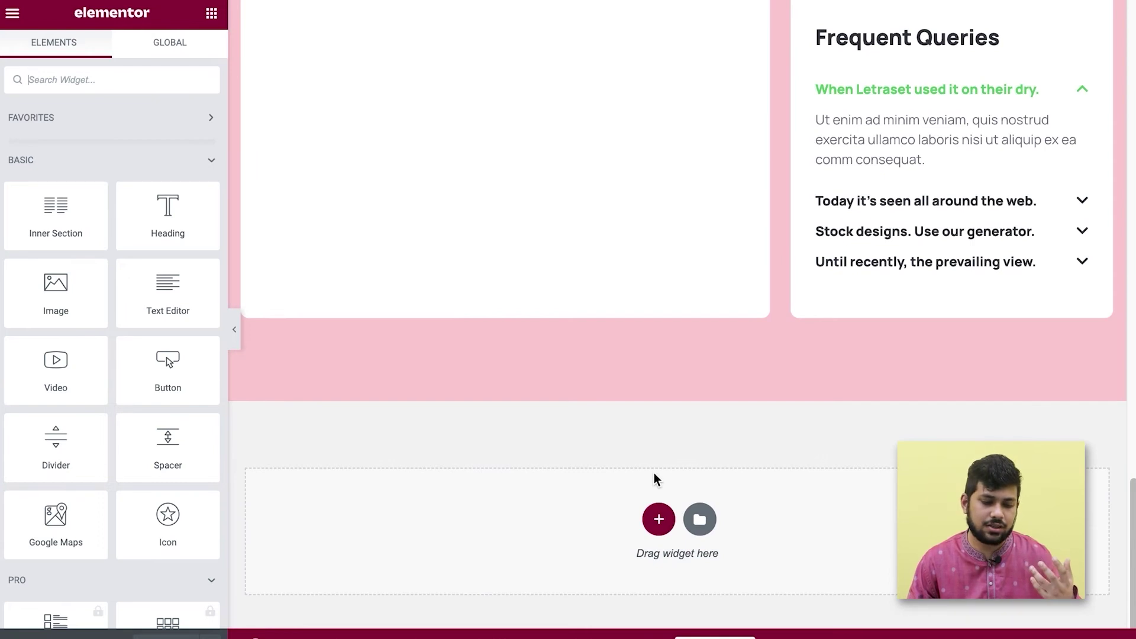
scroll(655, 475, up, 10)
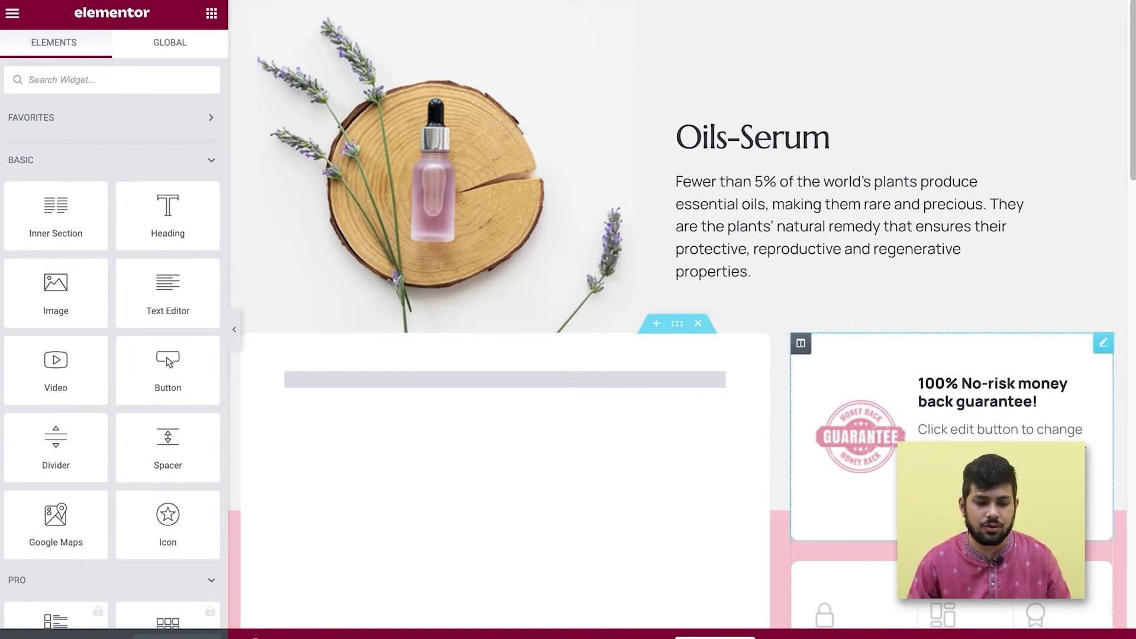
click(725, 384)
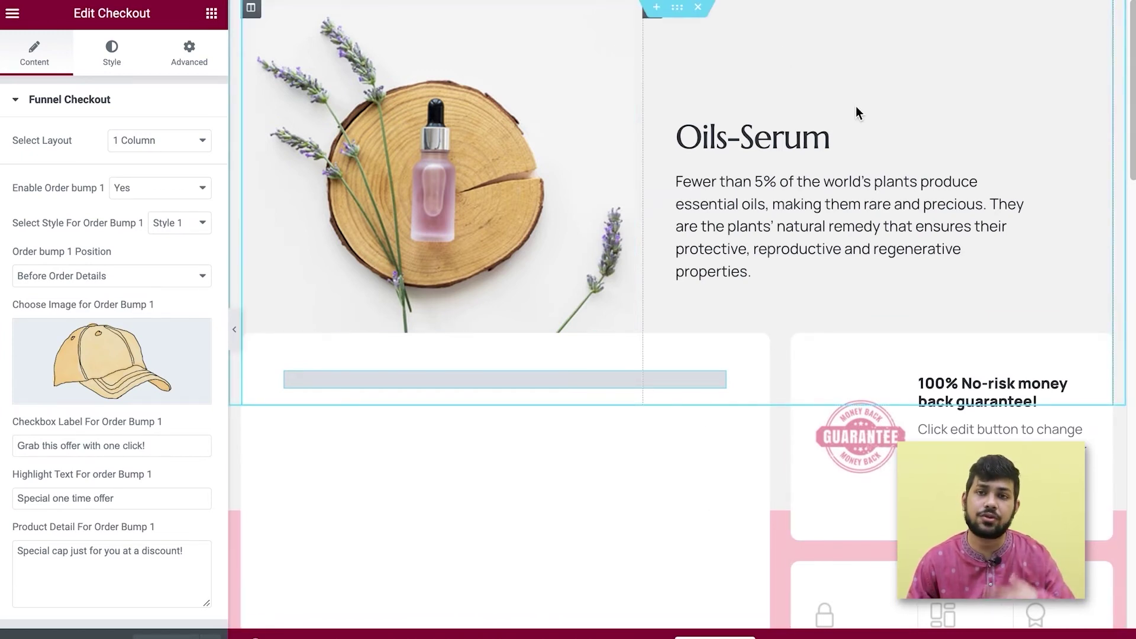
scroll(905, 151, down, 10)
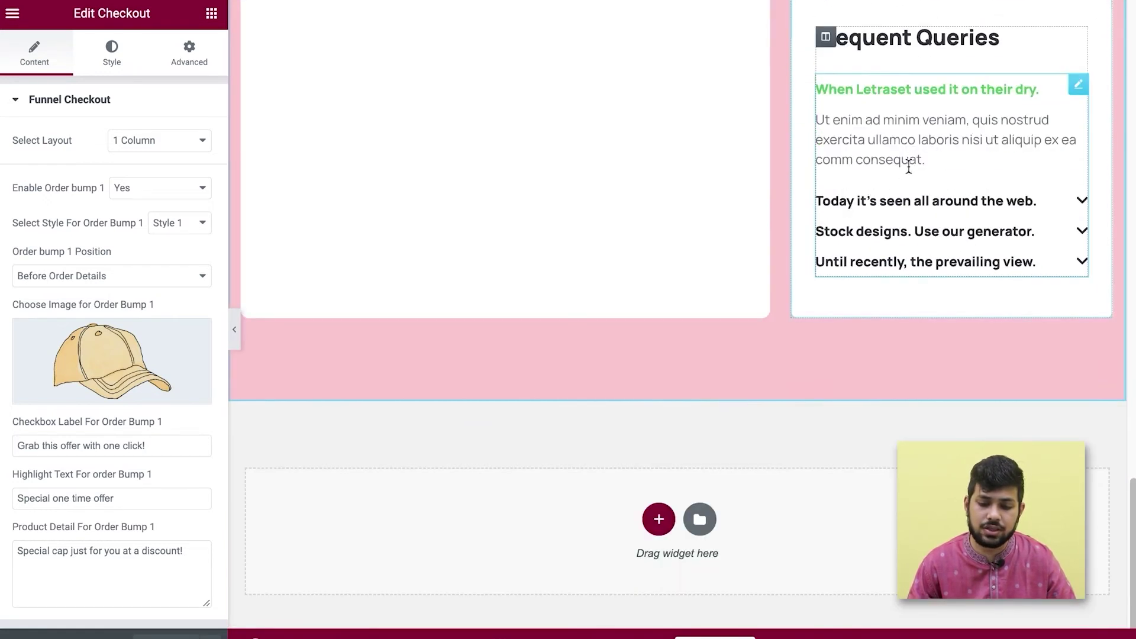
scroll(913, 159, up, 10)
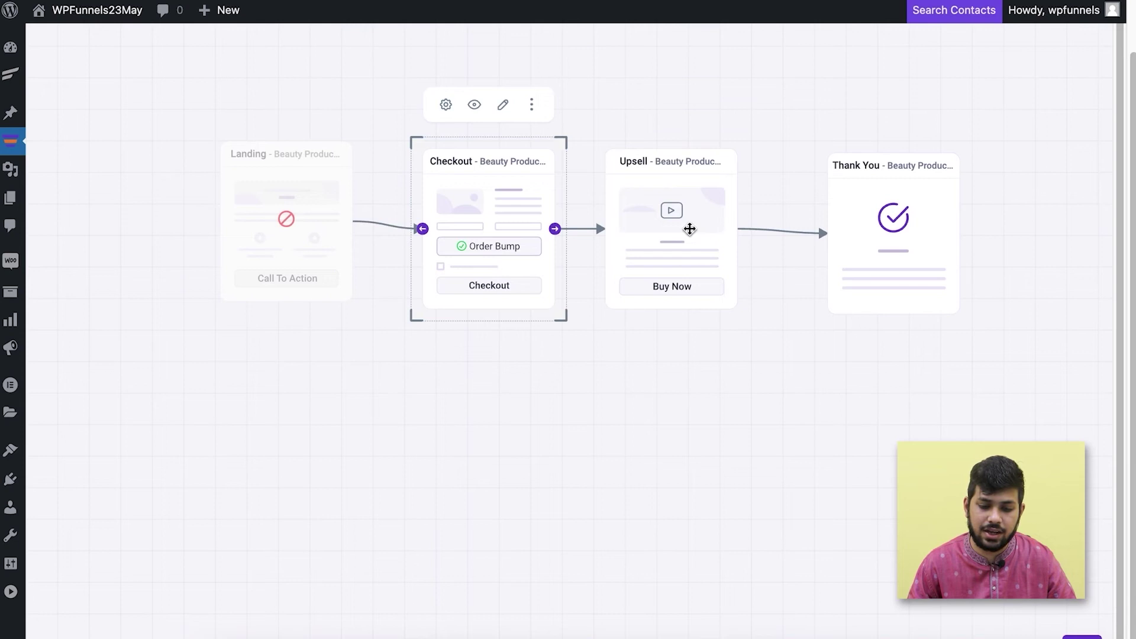
- Open the Upsell step's page in Elementor at the Oils-Serum product offer section
click(687, 228)
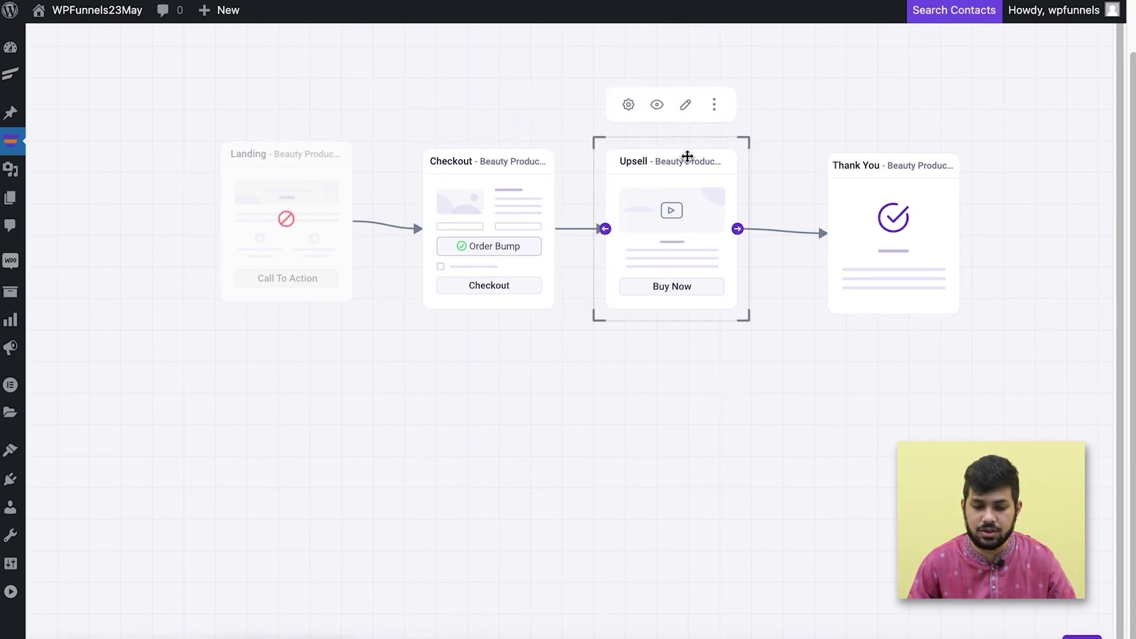
click(687, 106)
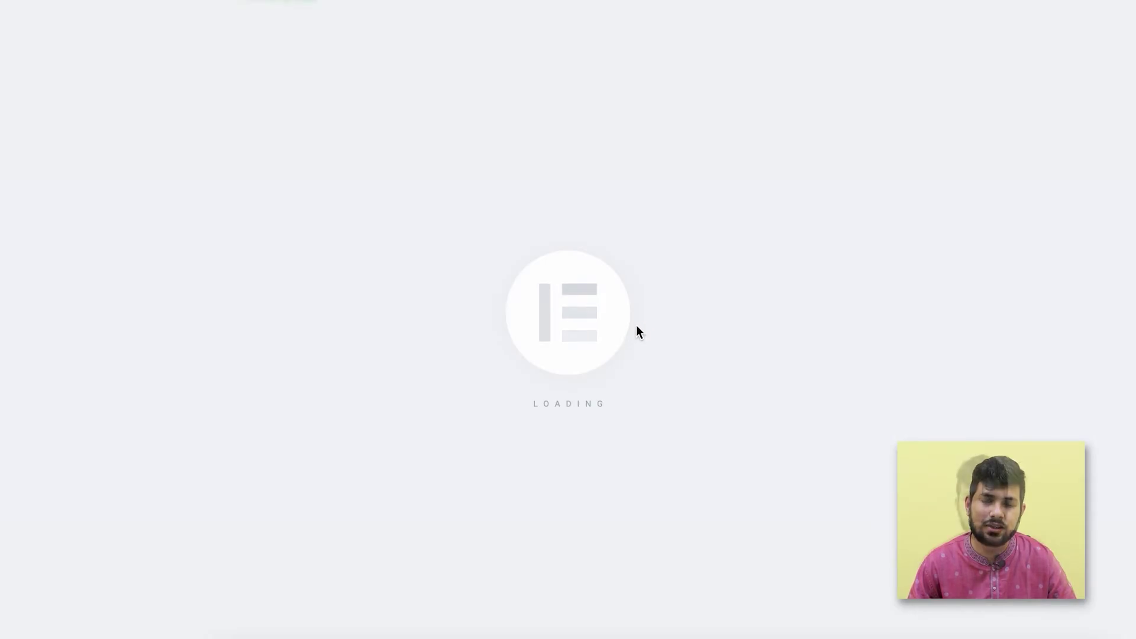
scroll(628, 322, down, 1)
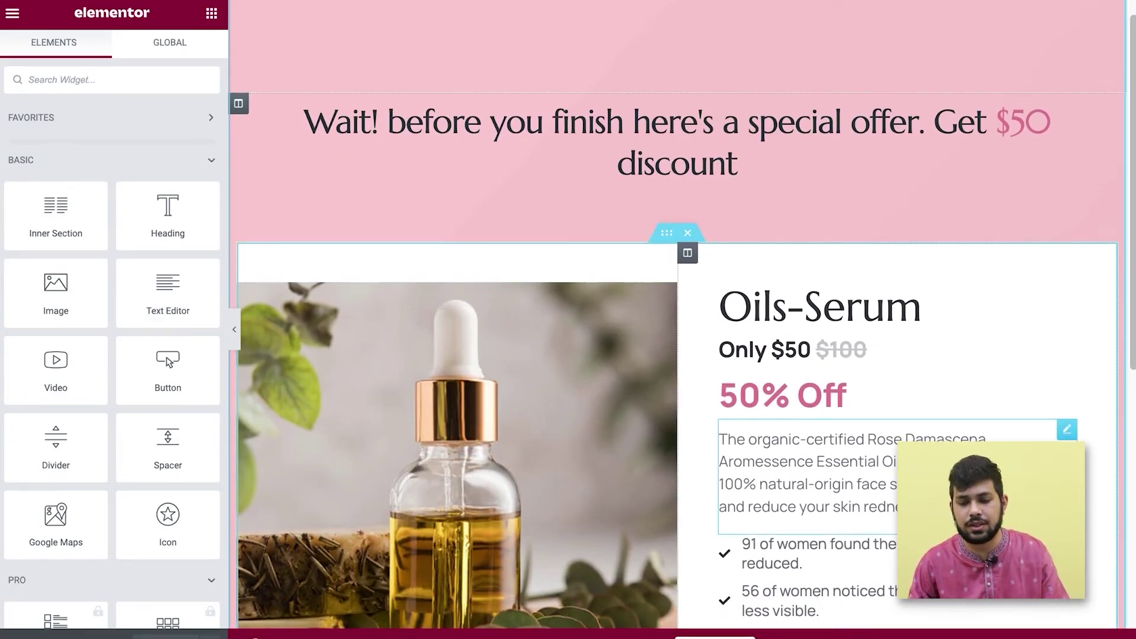
scroll(895, 459, down, 2)
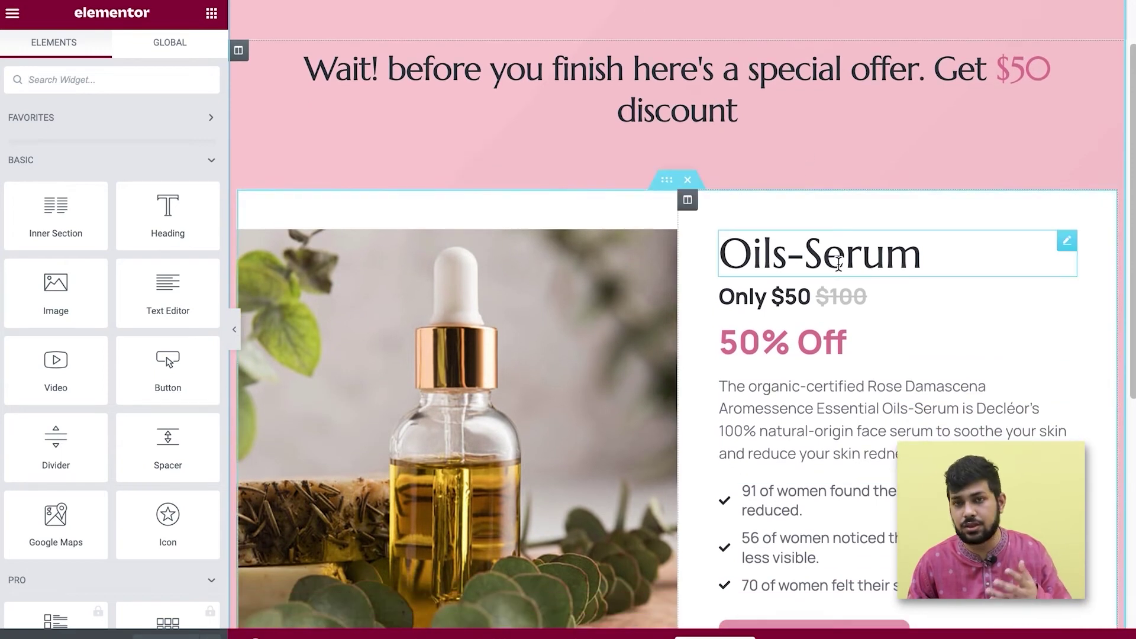
- Replace the "Oils-Serum" product heading on the Upsell page with "Belt At A Huge Discount"
drag(727, 248, 976, 240)
click(977, 243)
text(Belt)
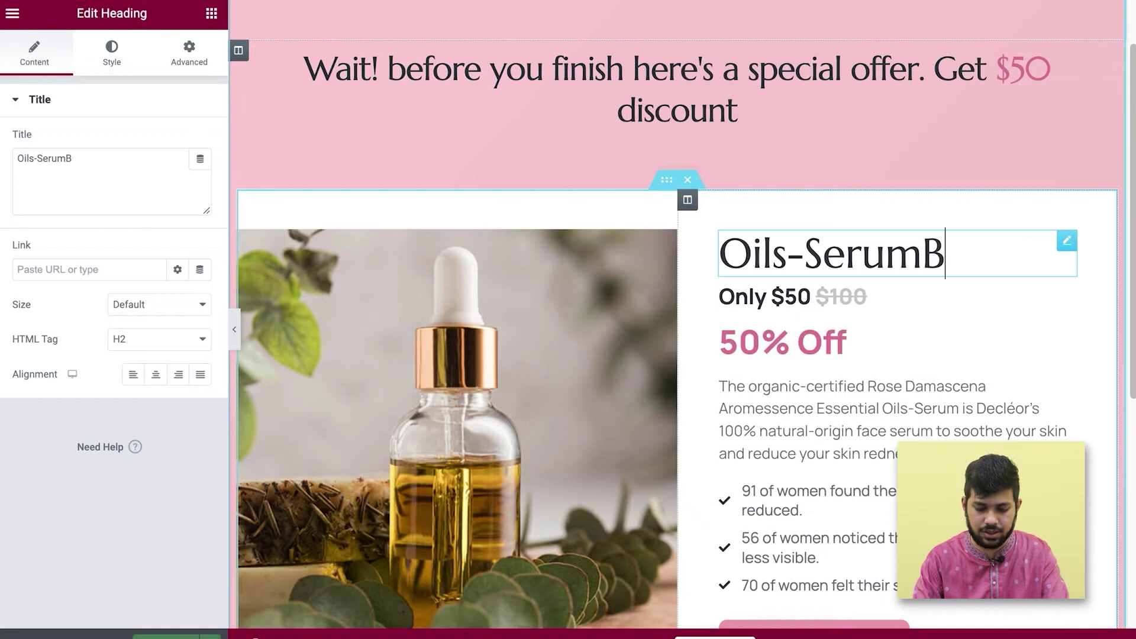
key(BackSpace)
key(BackSpace)
key(BackSpace)
key(BackSpace)
key(BackSpace)
key(BackSpace)
key(BackSpace)
key(BackSpace)
key(BackSpace)
key(BackSpace)
key(BackSpace)
key(BackSpace)
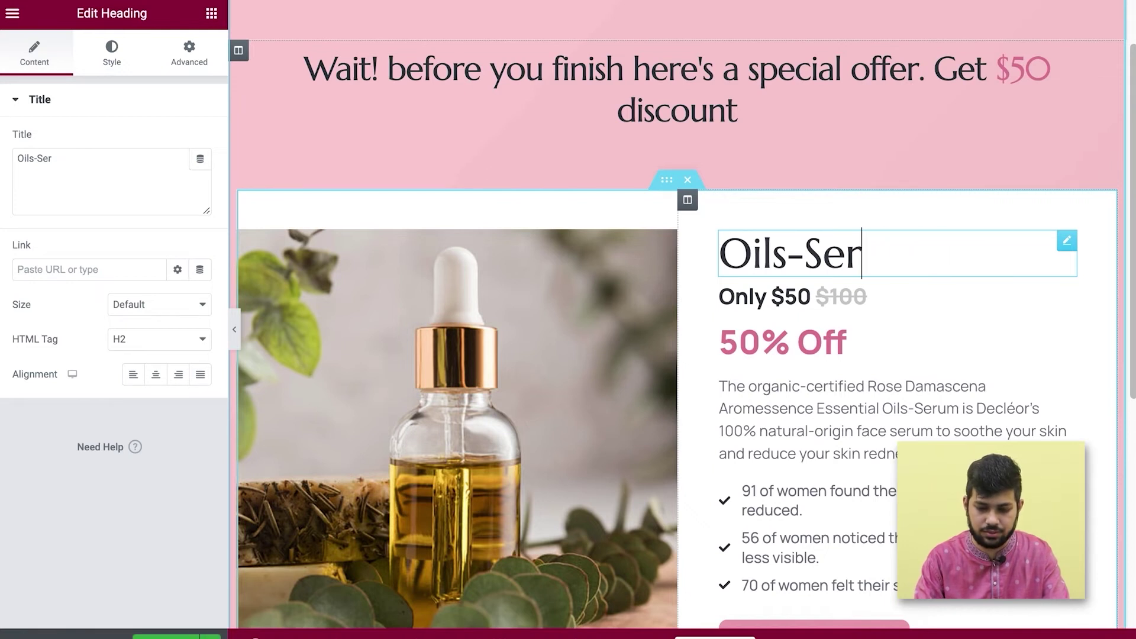
text(B)
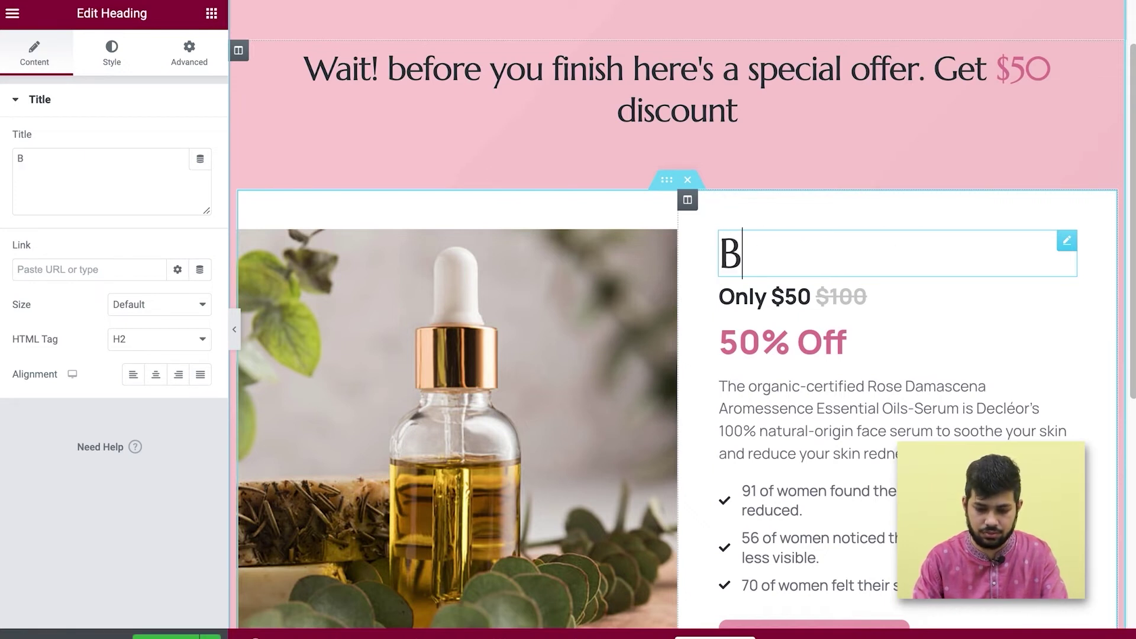
text(elt At A Huge Discount)
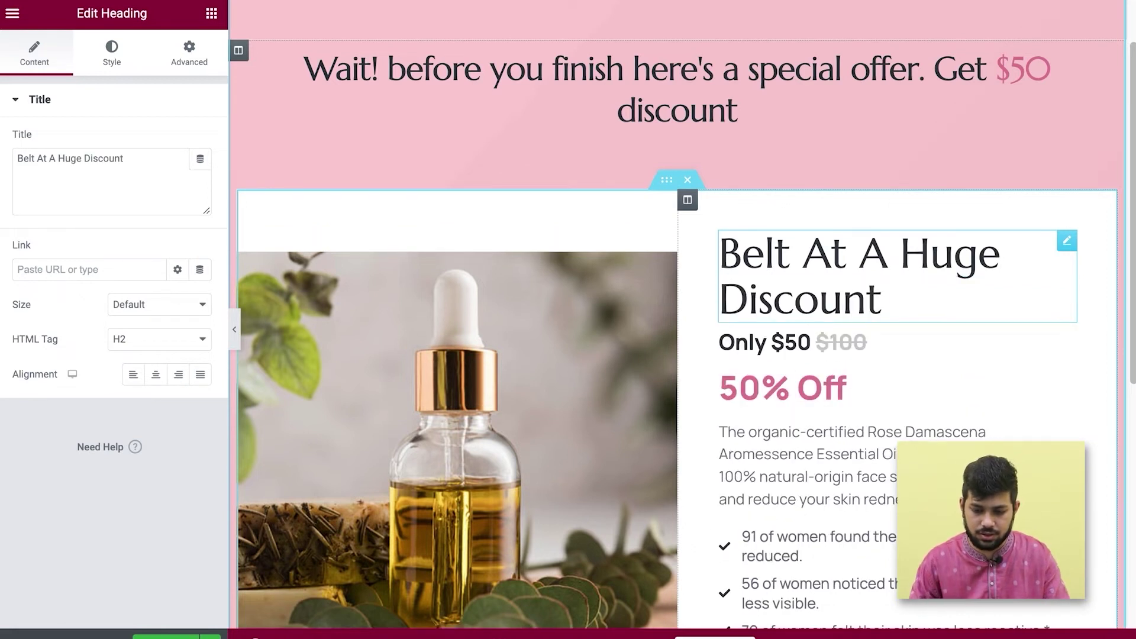
- Check the Belt's original and discounted prices in the Upsell step's product settings on the funnel canvas
click(813, 343)
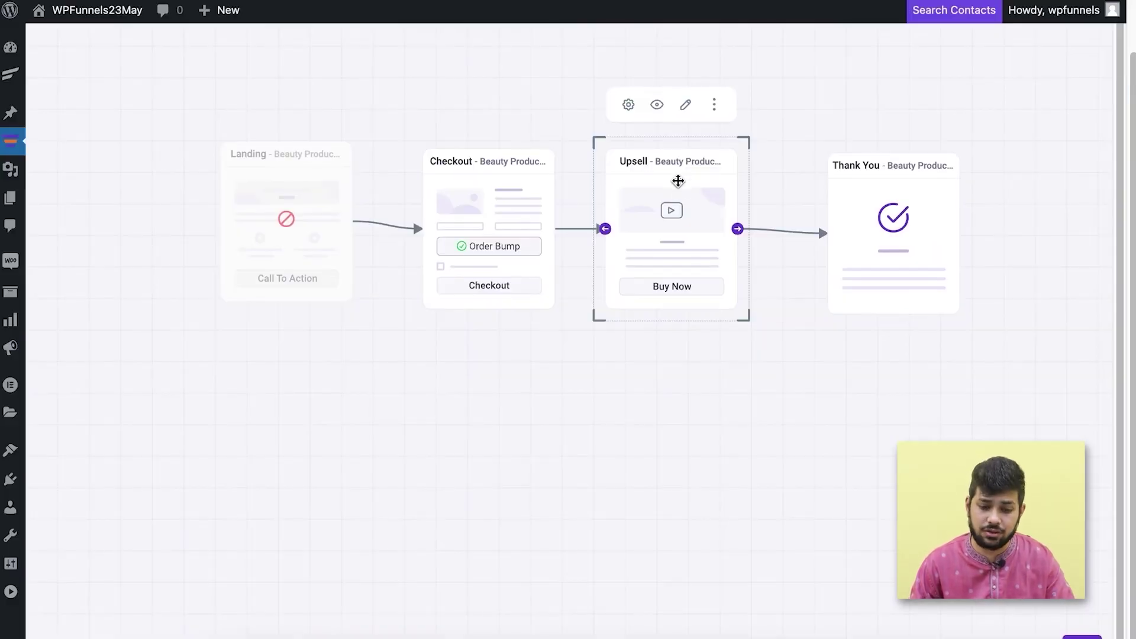
click(532, 2)
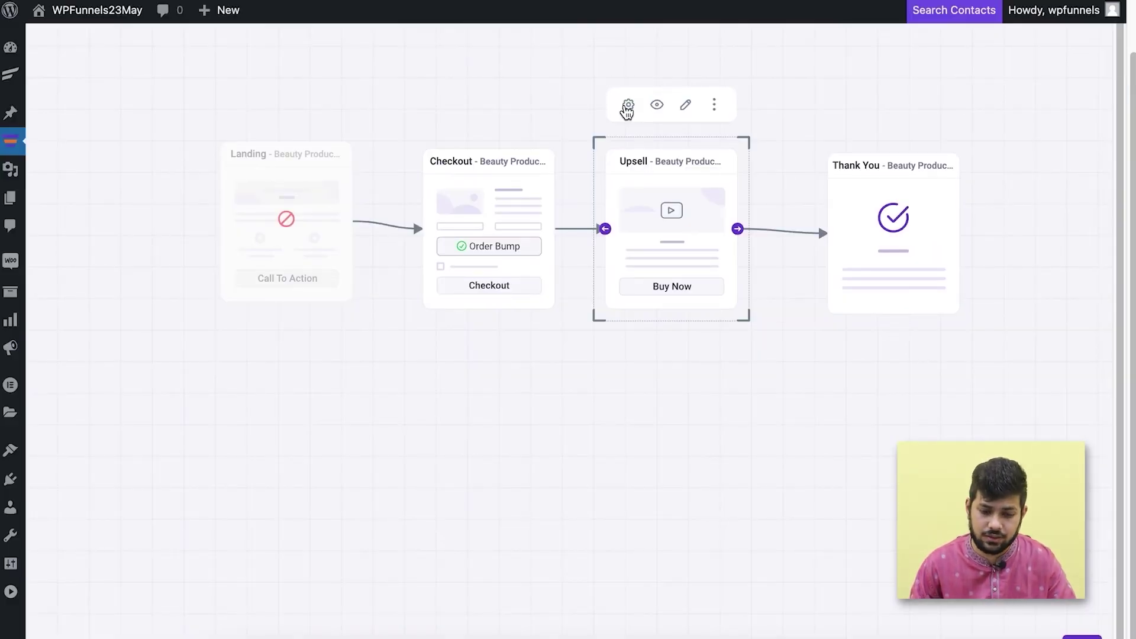
click(628, 105)
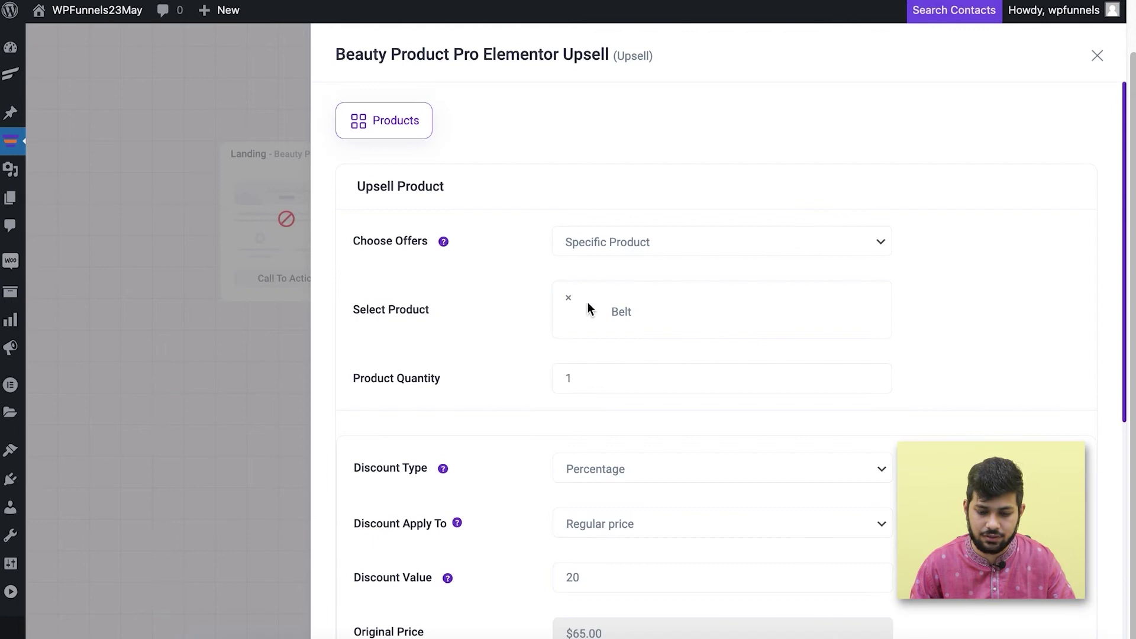
scroll(696, 364, down, 4)
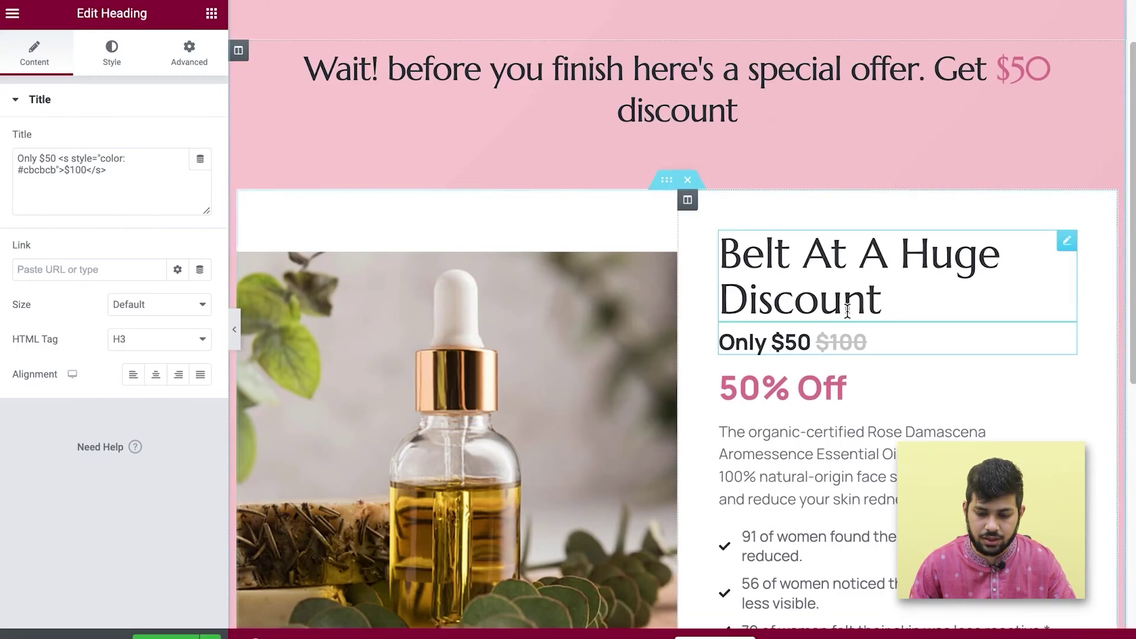
- Set the price heading under the Belt title to "Only $52" with a struck-through price of $65
double_click(801, 340)
text(5)
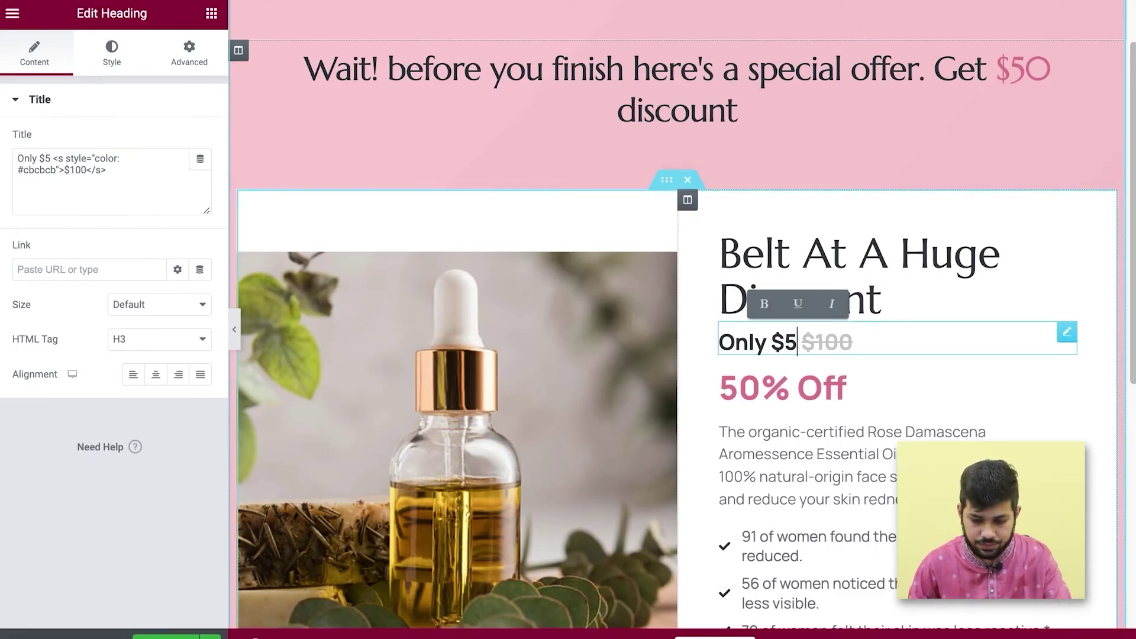
text(2)
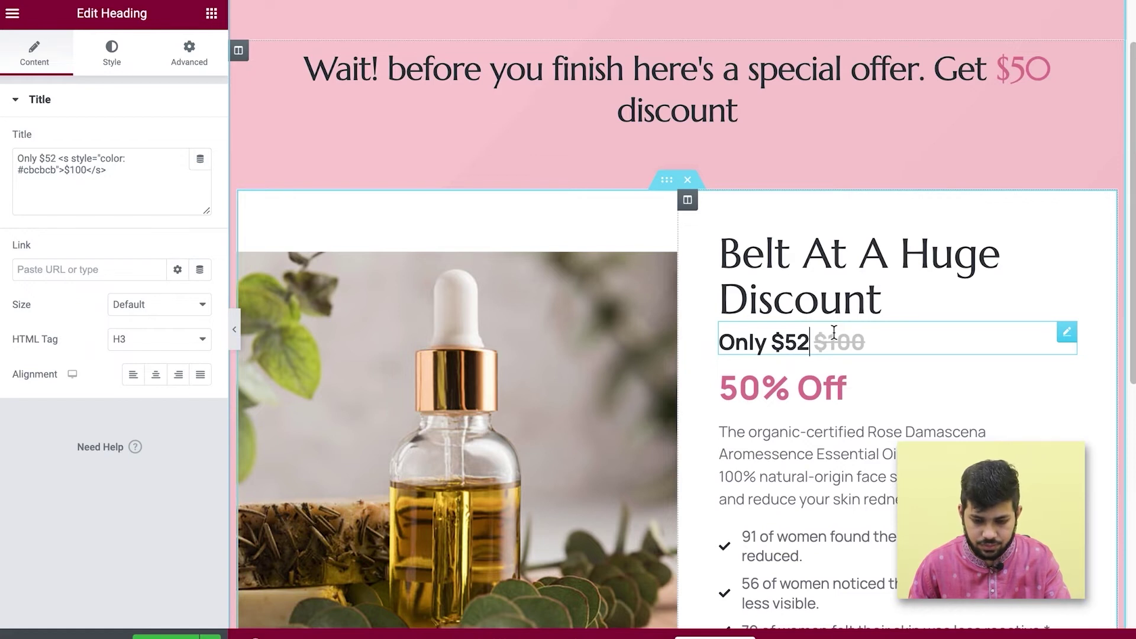
drag(849, 341, 828, 341)
text(65)
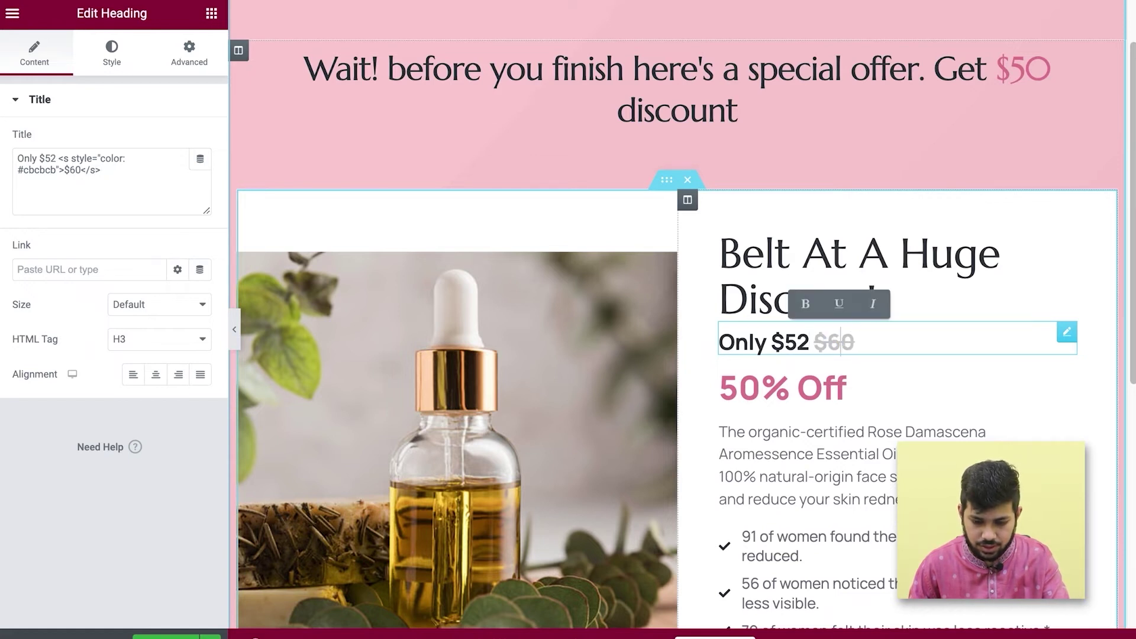
key(BackSpace)
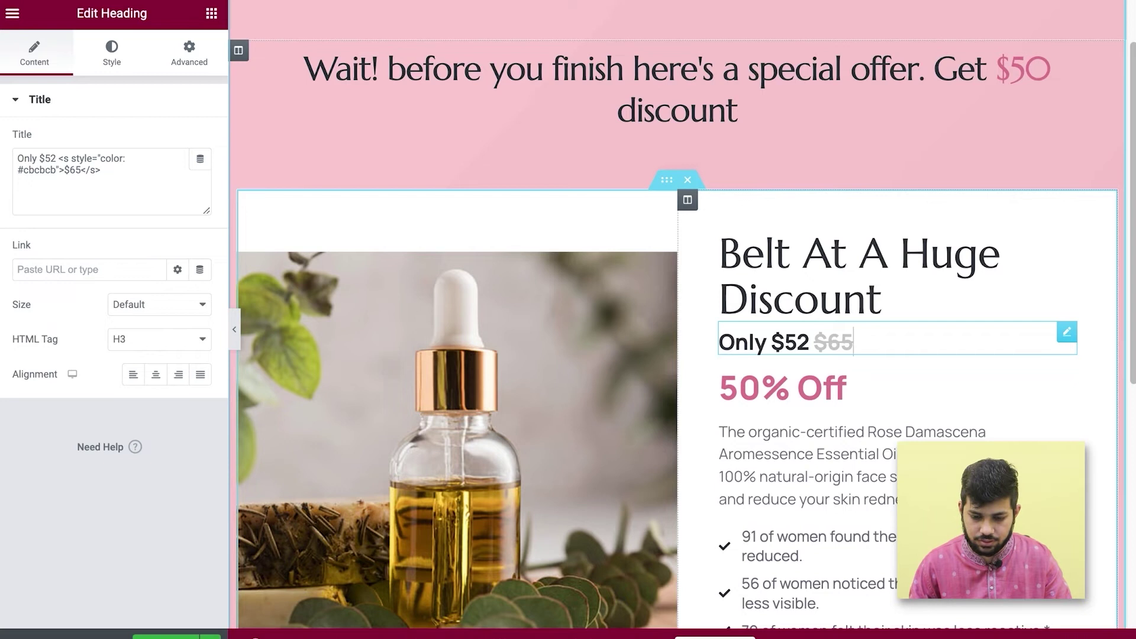
- Change the pink discount text under the price to "20% Off"
click(739, 391)
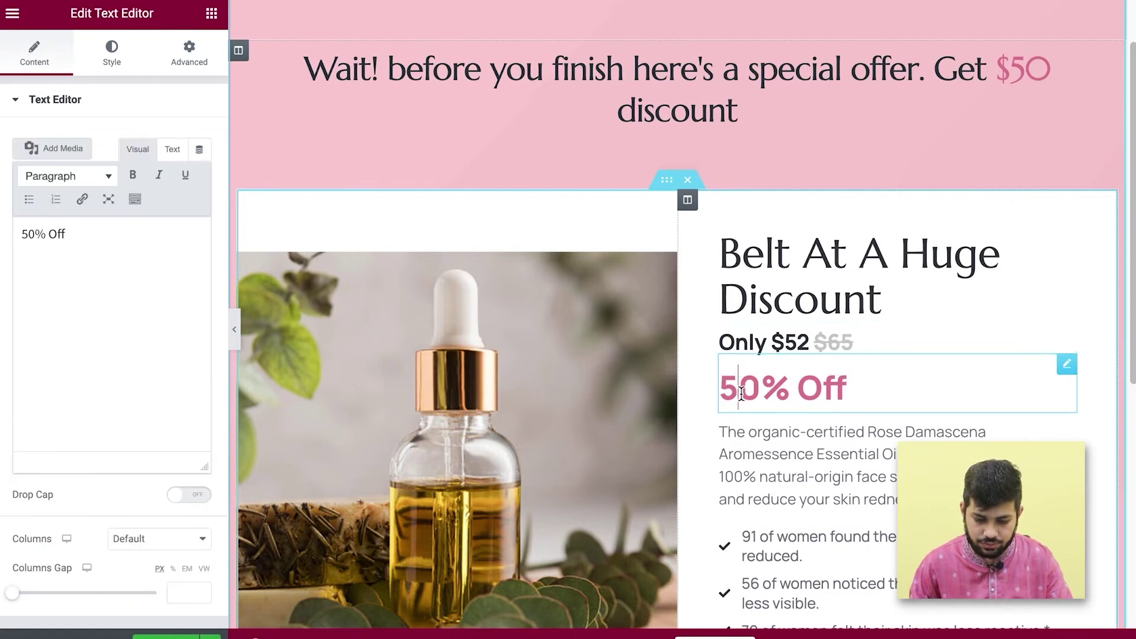
key(BackSpace)
text(2)
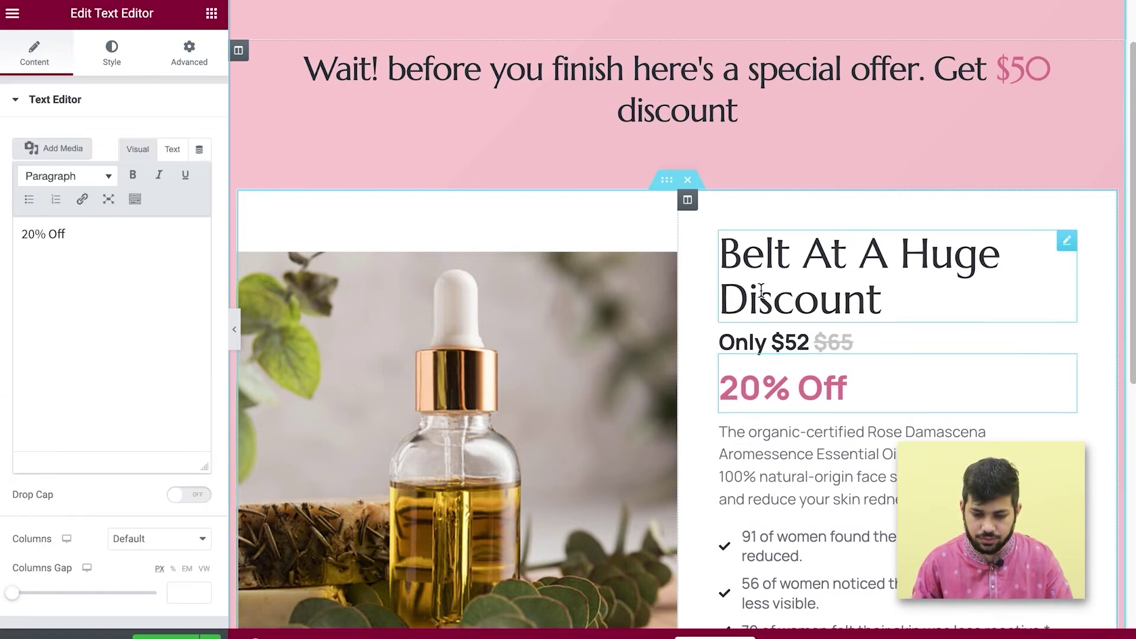
scroll(786, 379, down, 1)
scroll(869, 535, down, 6)
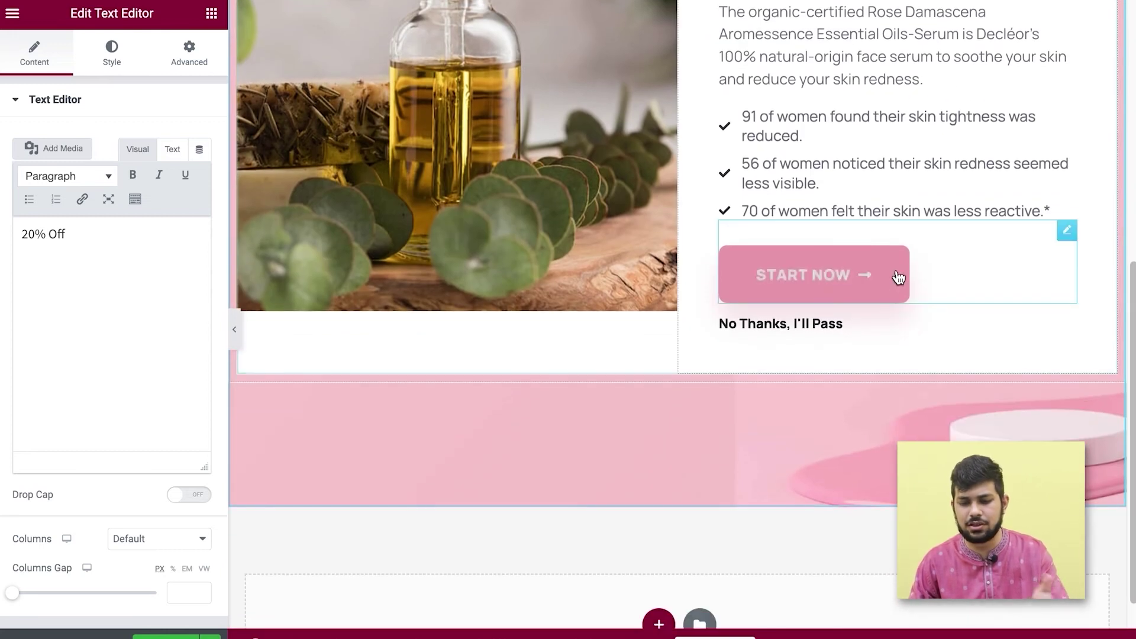
scroll(838, 364, up, 8)
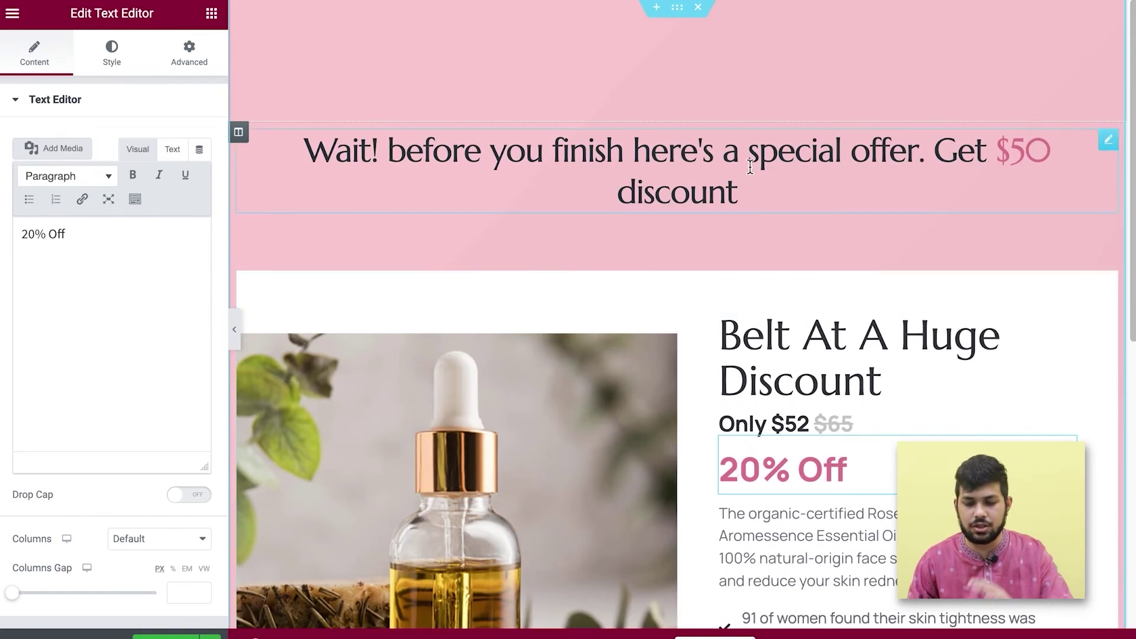
scroll(776, 295, down, 10)
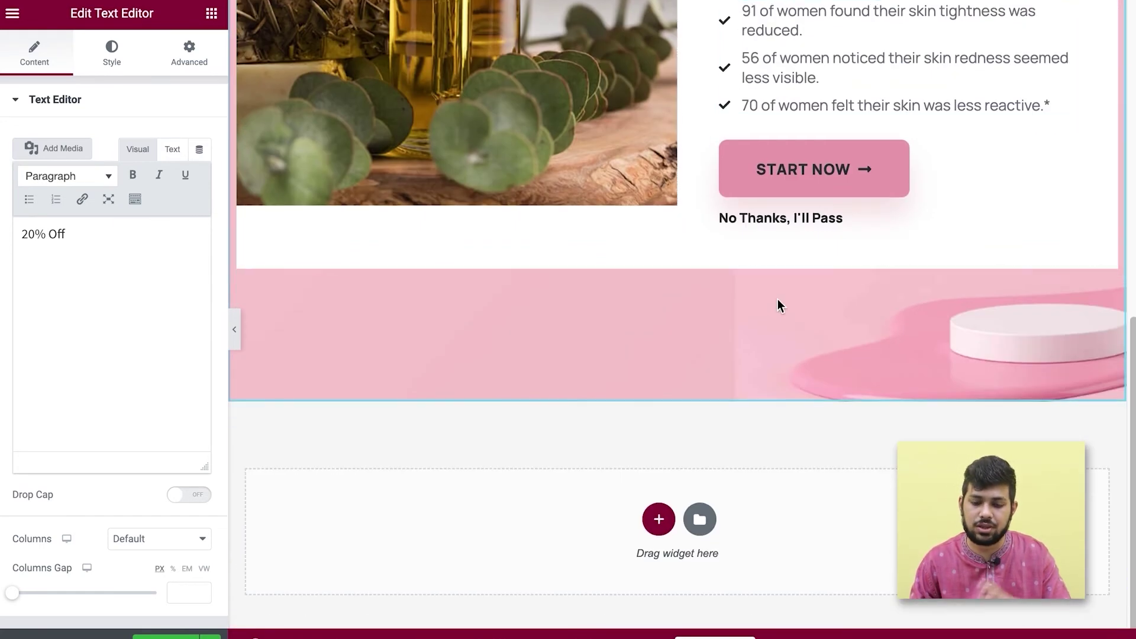
scroll(776, 300, up, 10)
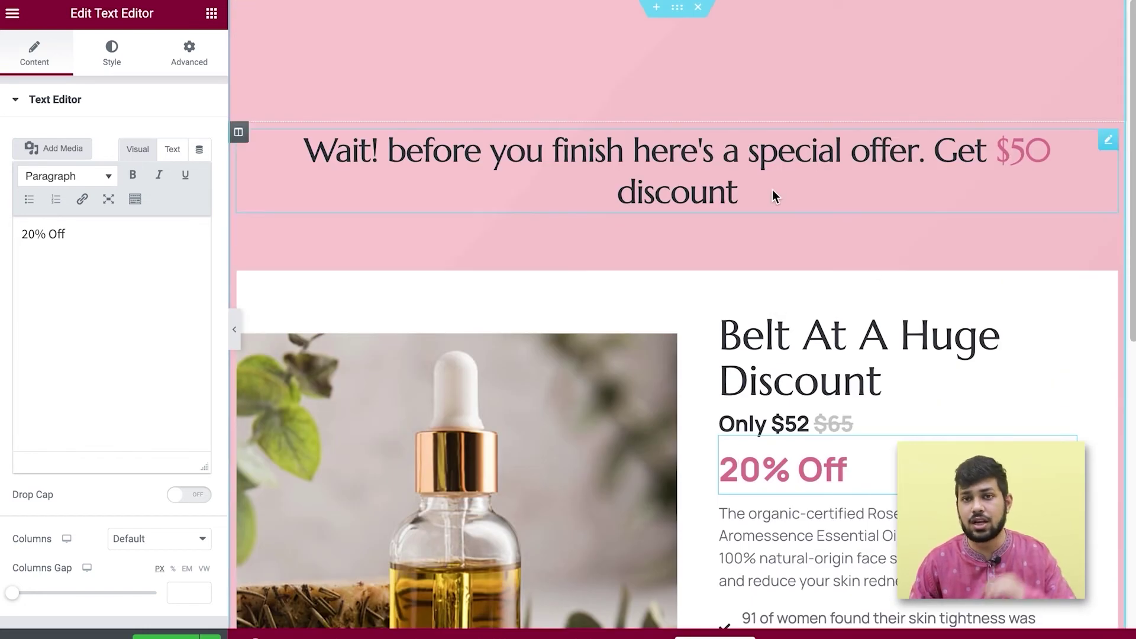
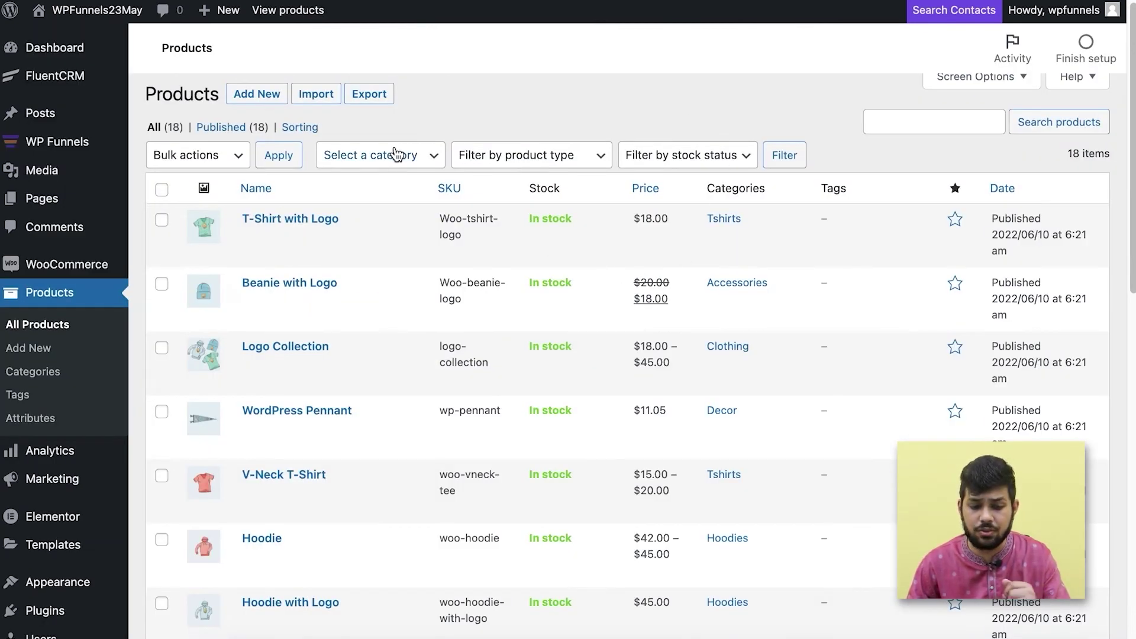
- Filter the WooCommerce product list by the Tshirts category
click(395, 155)
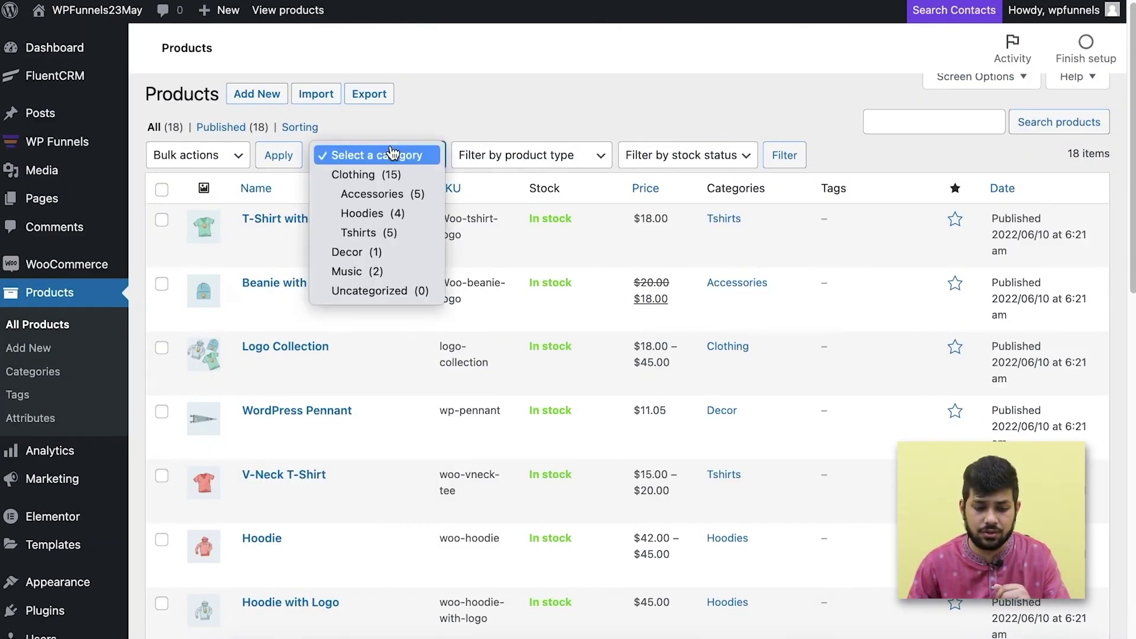
key(Return)
click(787, 157)
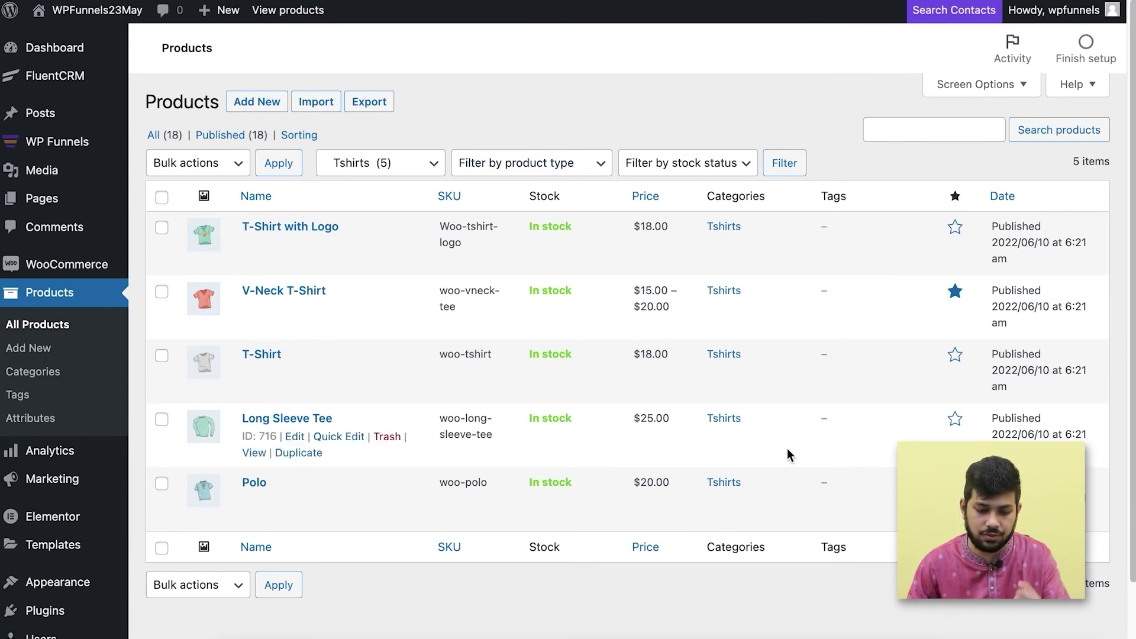
- Open the T-Shirt product's store page and add one T-Shirt to the cart
click(253, 389)
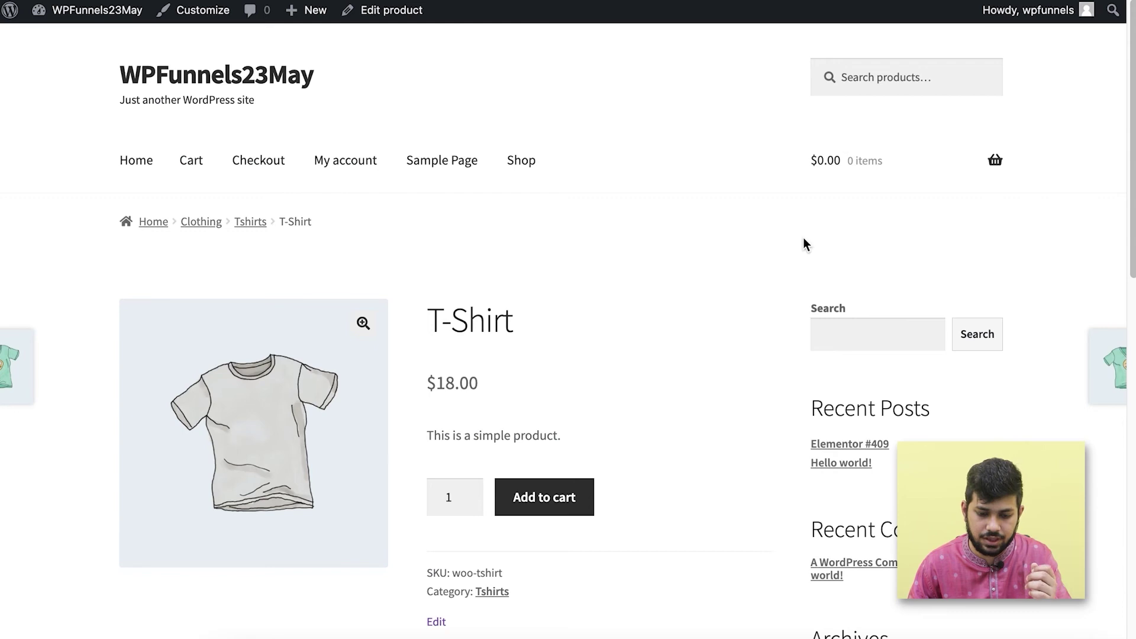
scroll(794, 245, down, 7)
scroll(728, 260, up, 2)
click(549, 180)
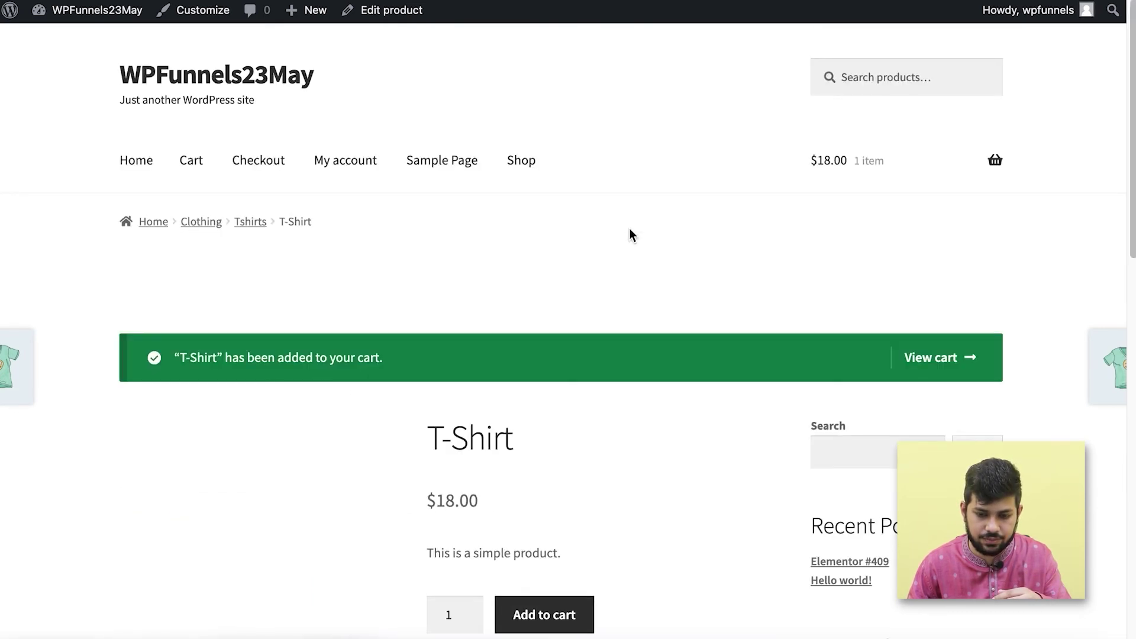
- View the cart holding the T-Shirt and proceed to the checkout
click(945, 362)
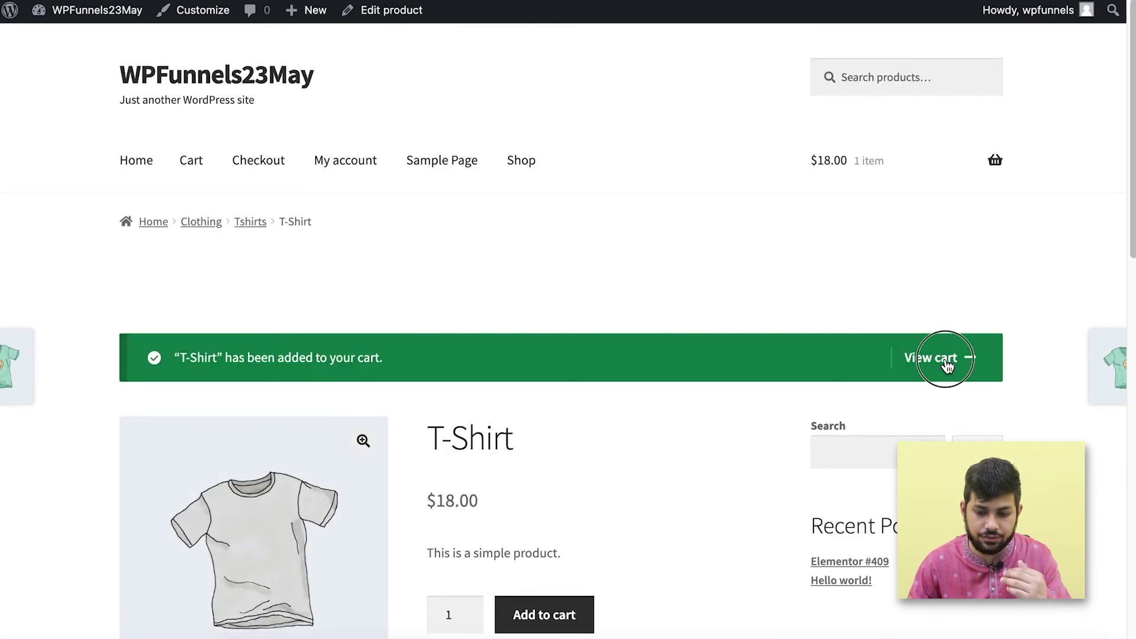
scroll(521, 354, down, 6)
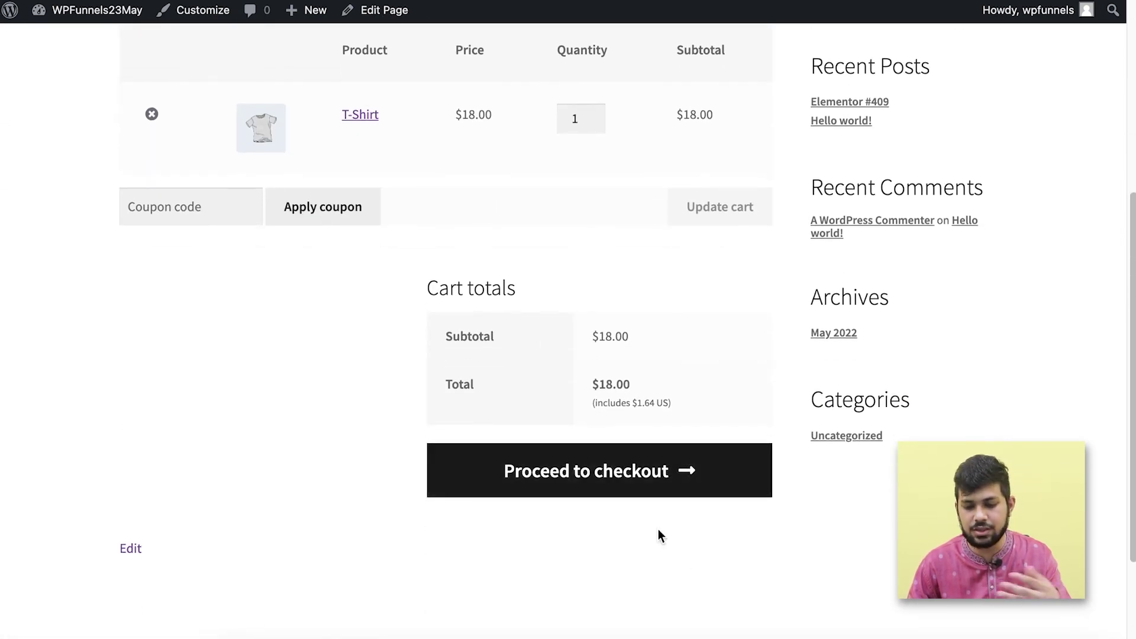
scroll(366, 379, up, 2)
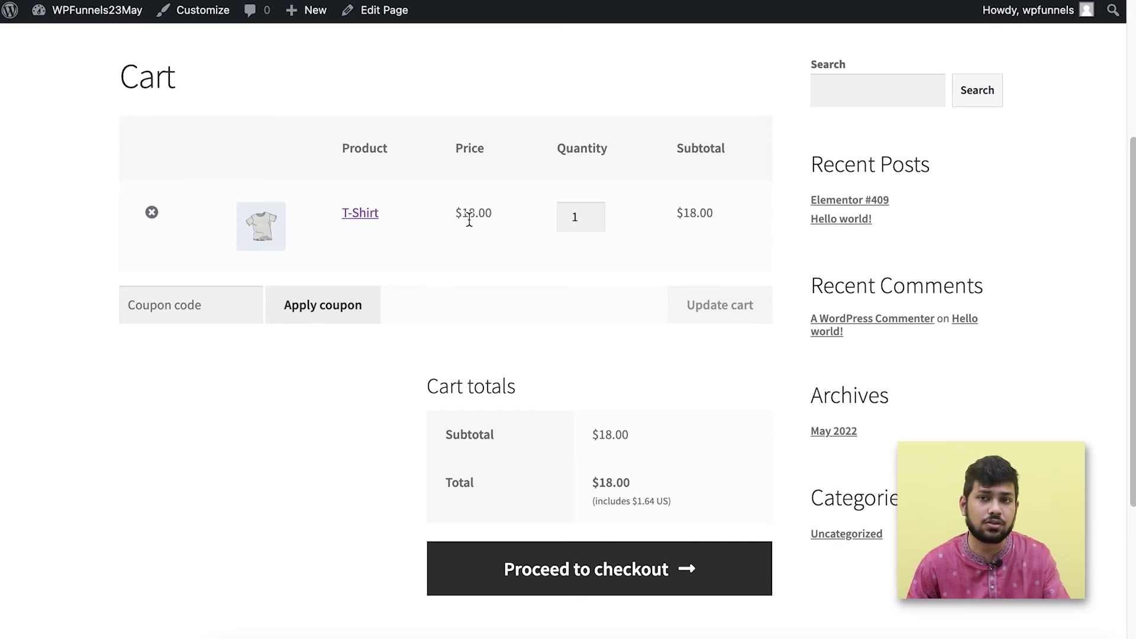
scroll(469, 223, down, 2)
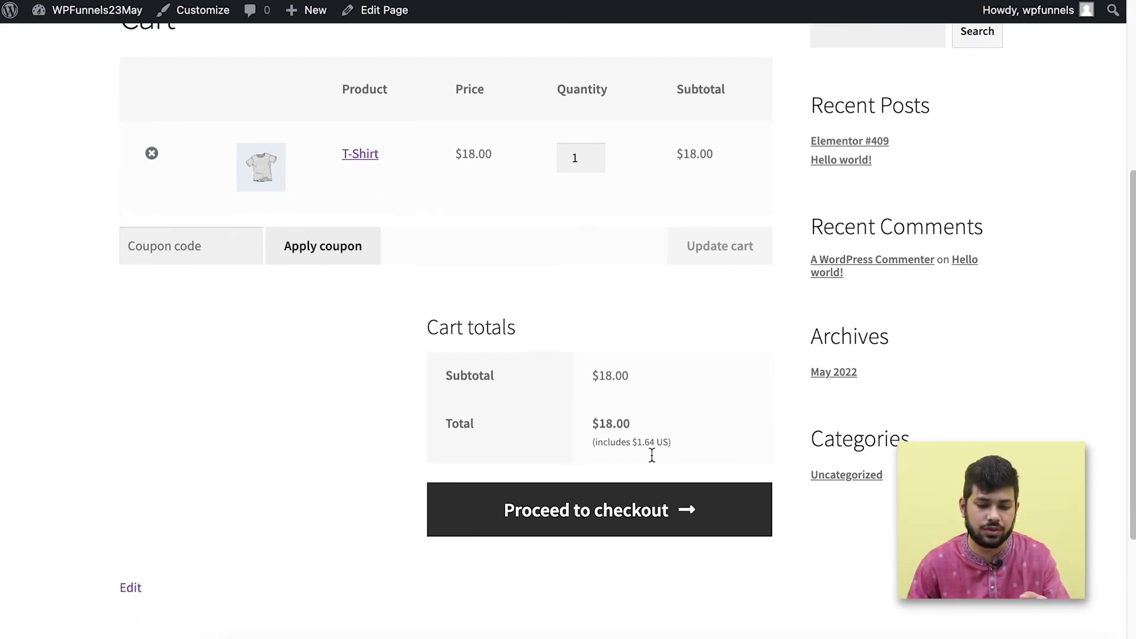
click(621, 514)
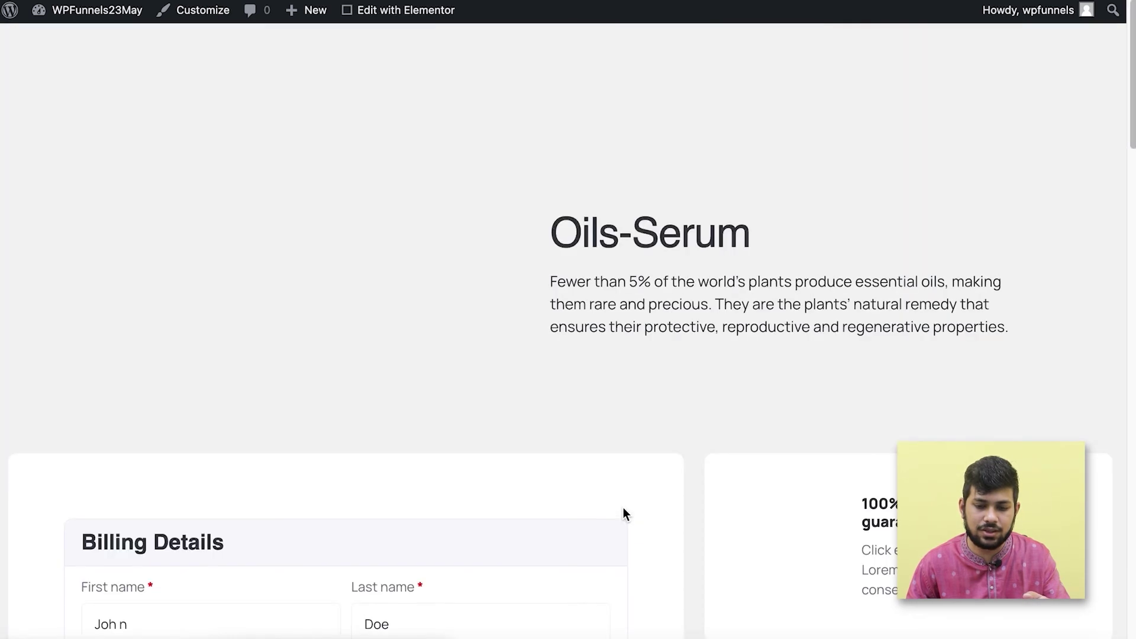
- Accept the one-click Cap order bump offer in the order section of the funnel's checkout page
scroll(736, 340, down, 6)
scroll(690, 342, down, 15)
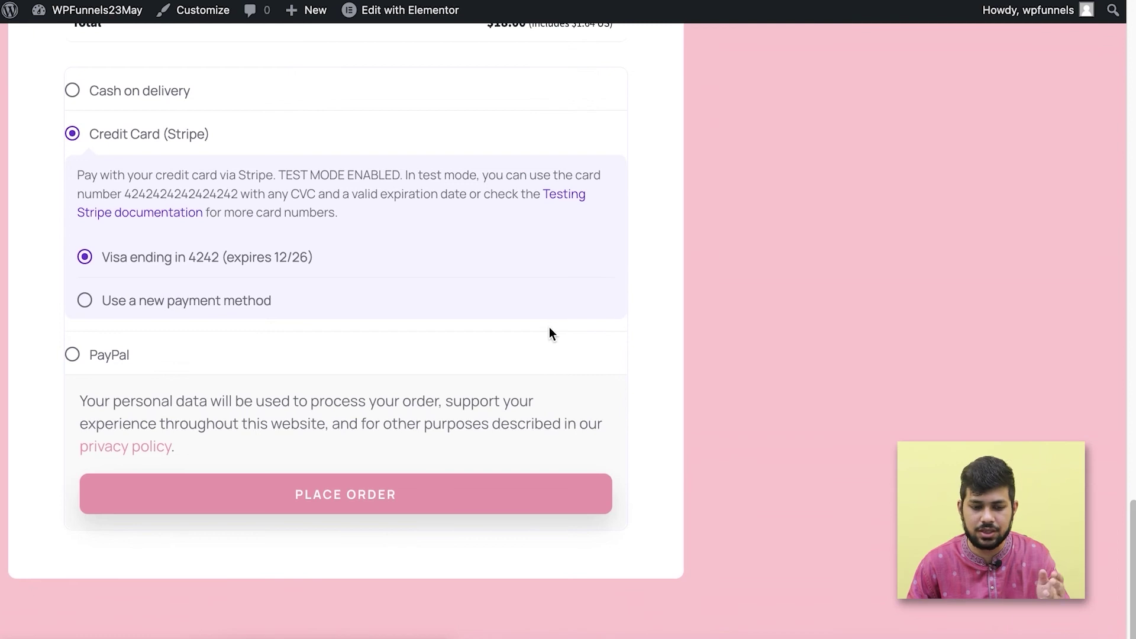
scroll(549, 326, up, 10)
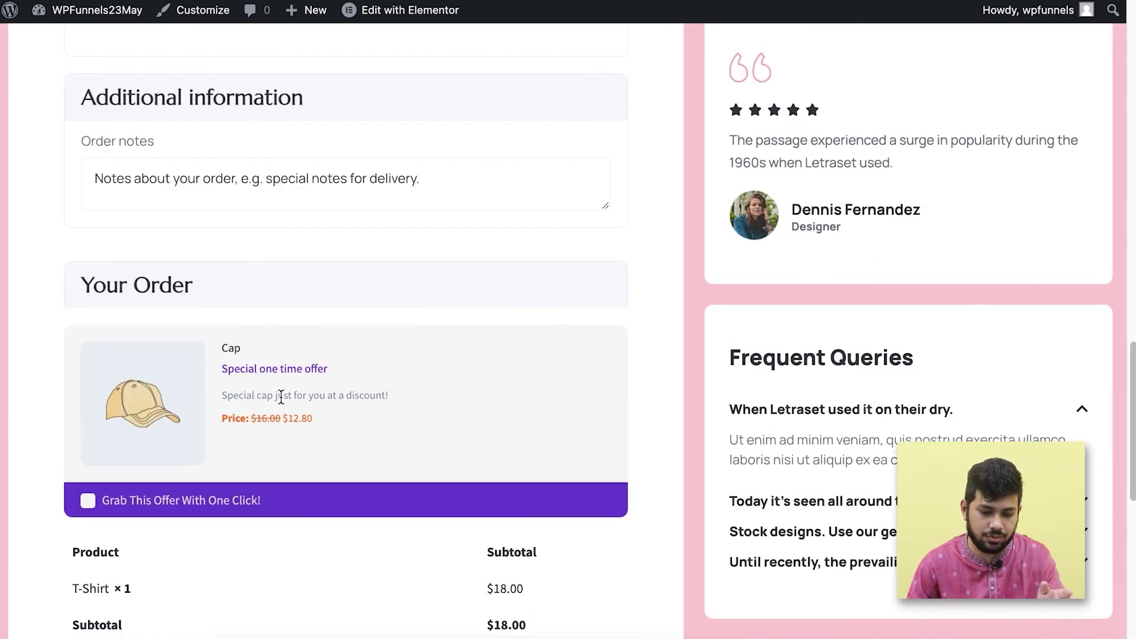
scroll(289, 408, down, 4)
click(88, 261)
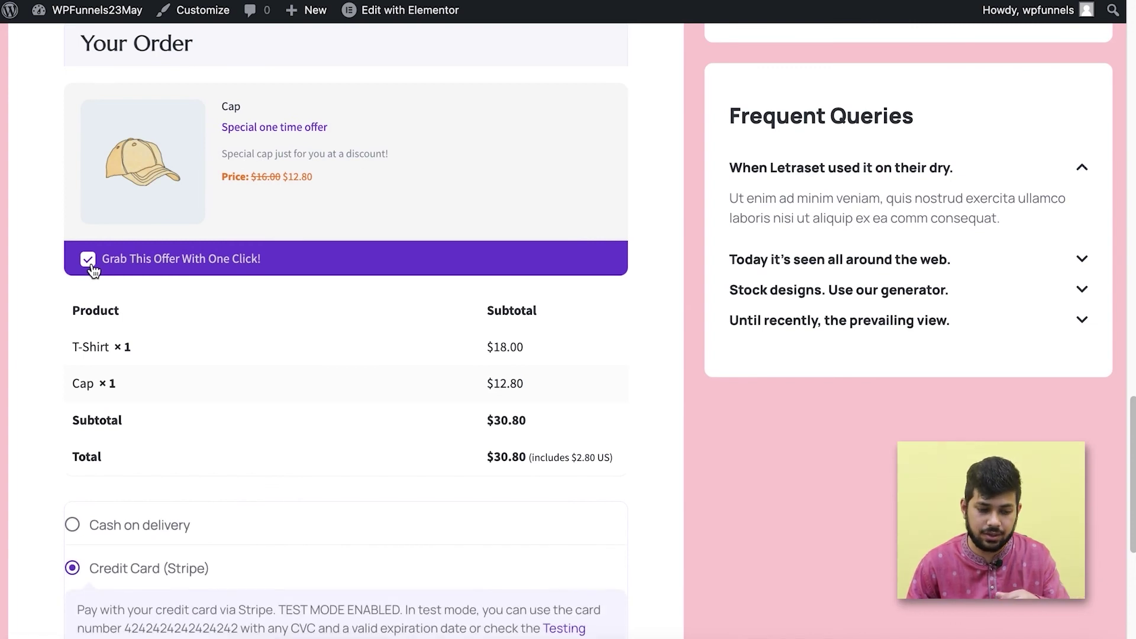
- Remove the Cap order bump from the order, choose Cash on delivery as the payment method and place the order
click(88, 260)
scroll(367, 370, down, 3)
click(134, 321)
scroll(438, 355, down, 2)
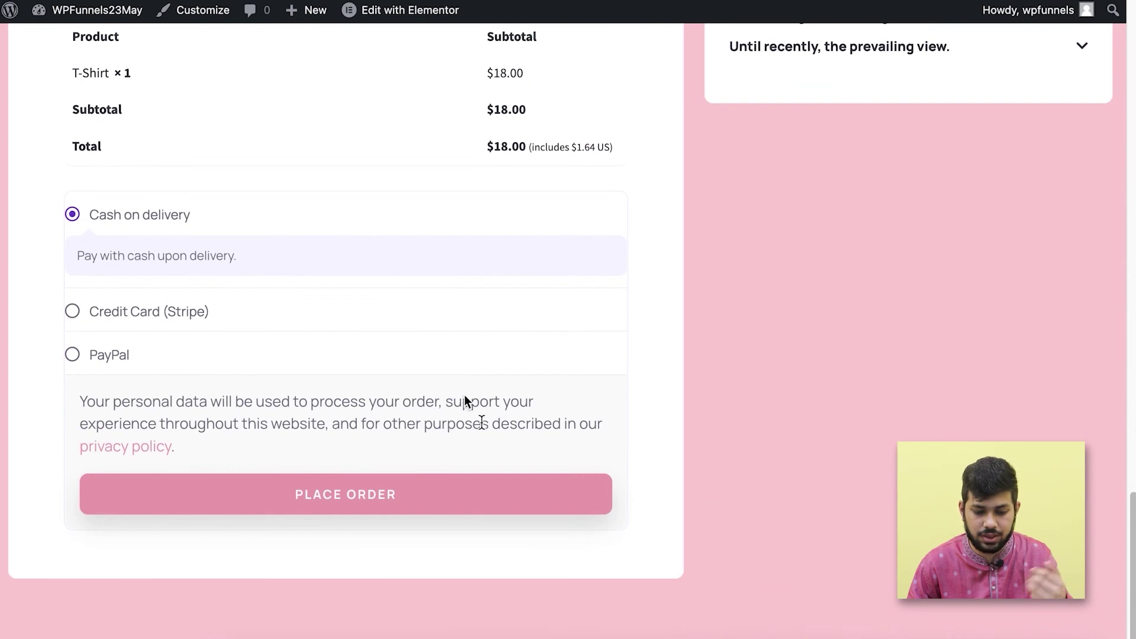
click(457, 503)
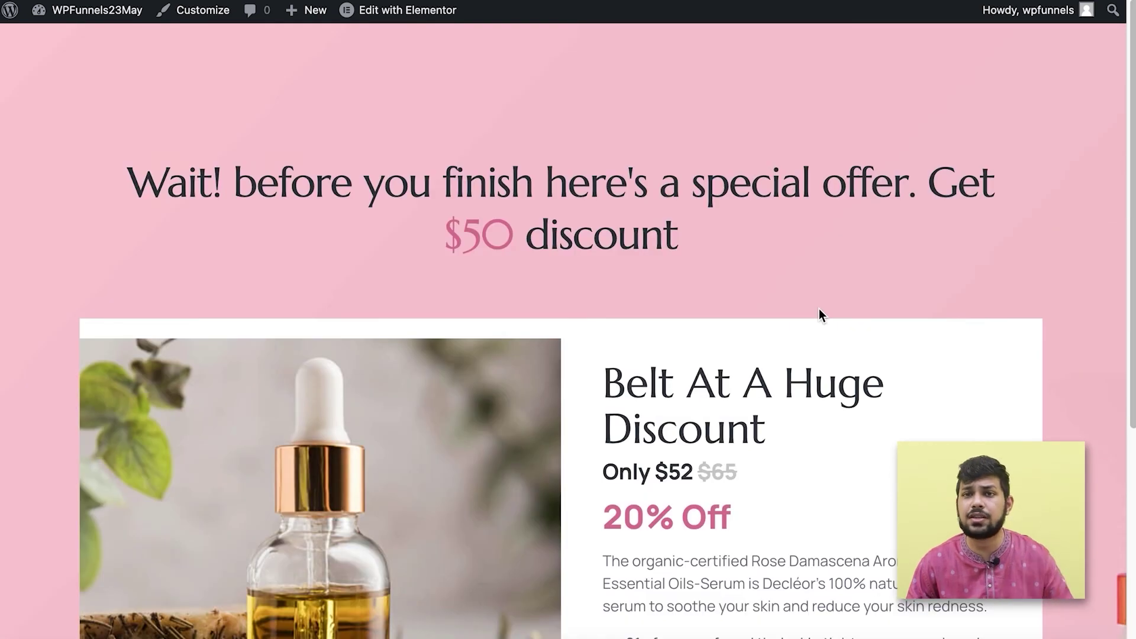
- Accept the discounted Belt upsell offer and review the order details on the thank-you page
scroll(820, 307, down, 6)
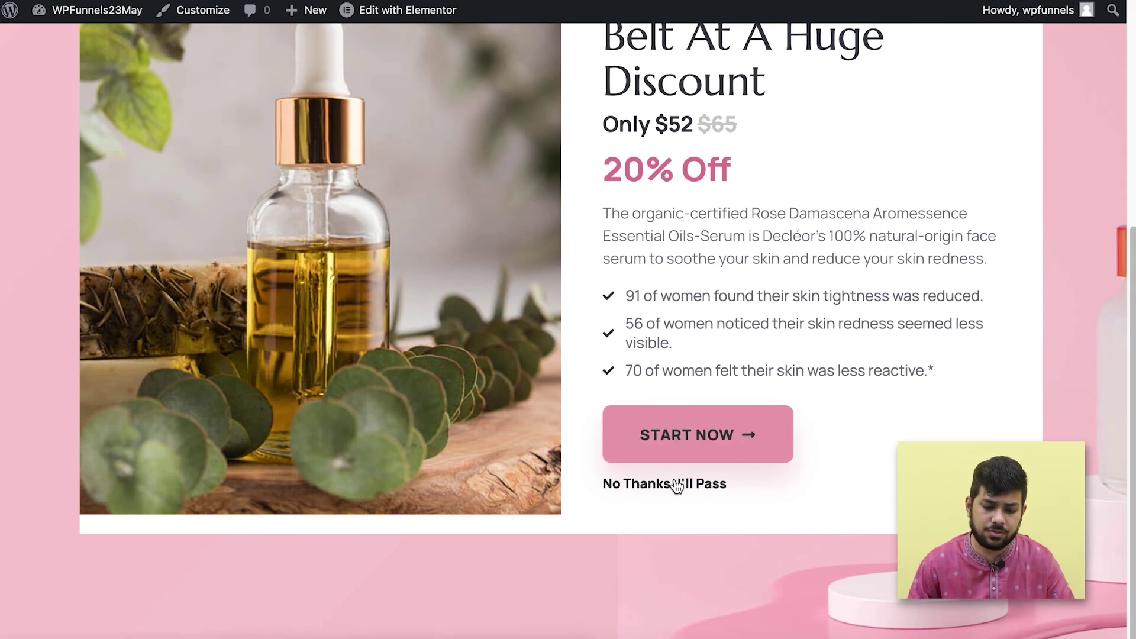
click(733, 441)
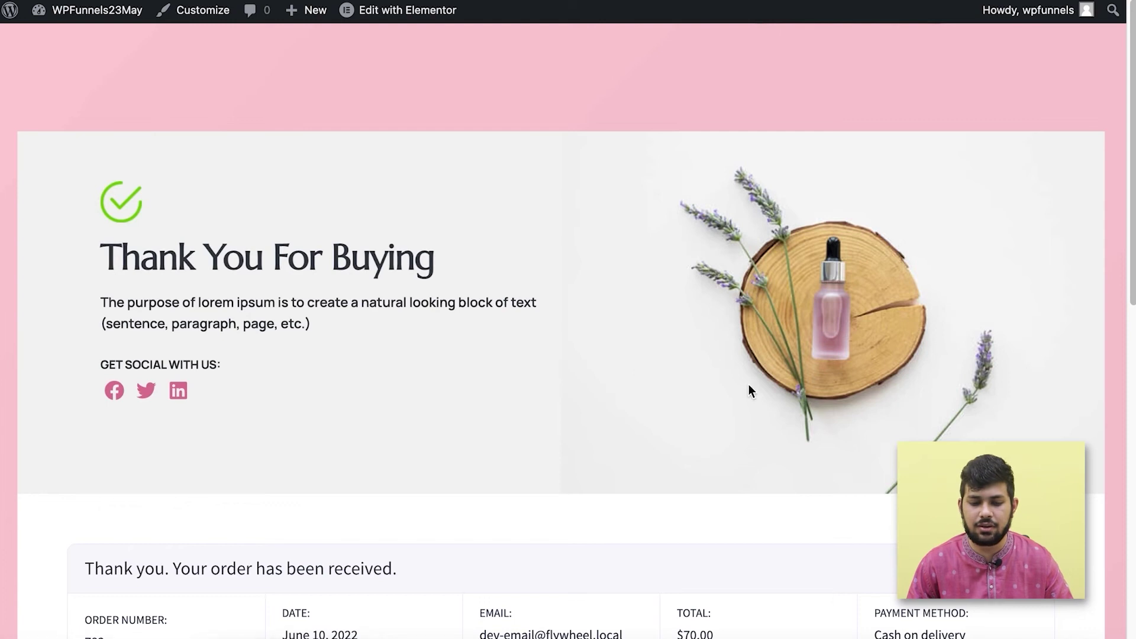
scroll(665, 367, down, 10)
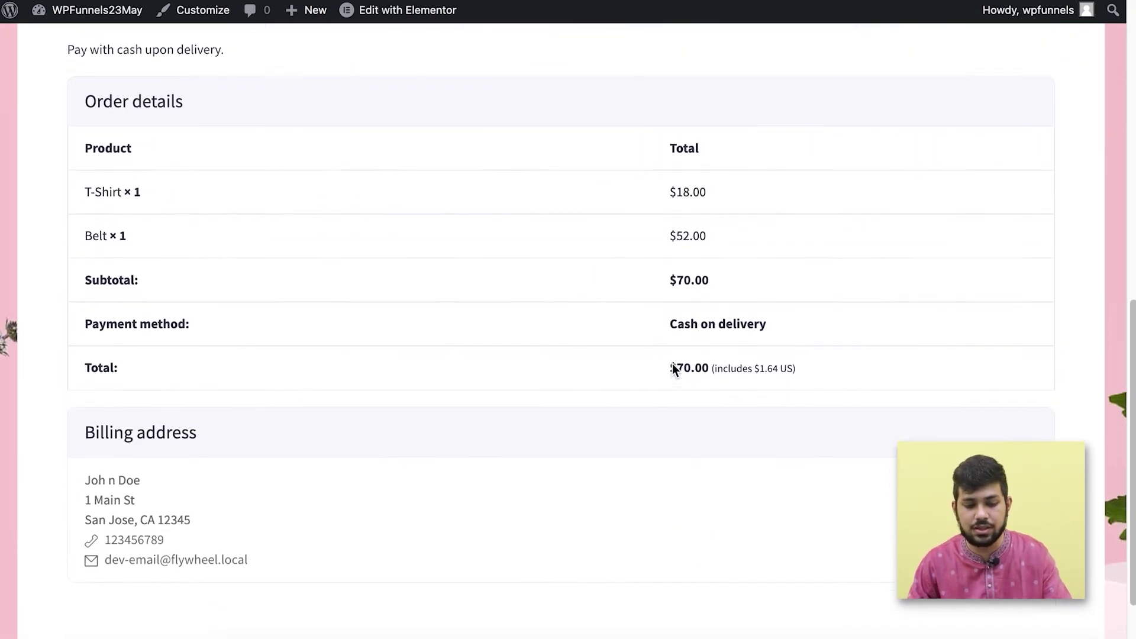
drag(86, 224, 760, 239)
click(745, 227)
scroll(704, 413, up, 15)
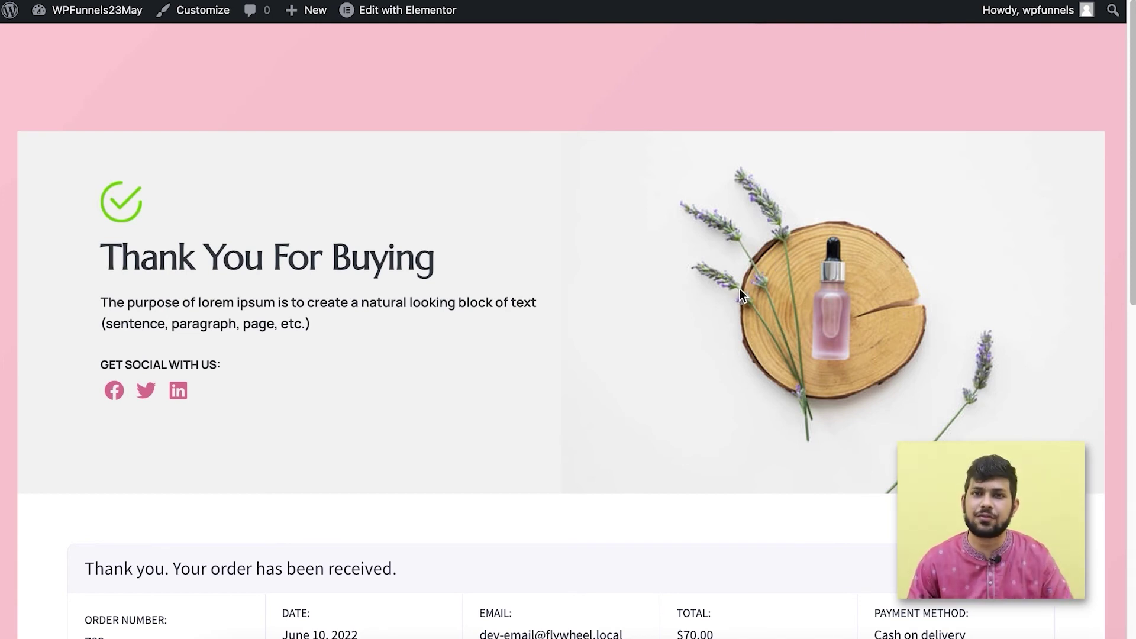
- Return to the WooCommerce product list and filter it by the Music category
click(922, 1)
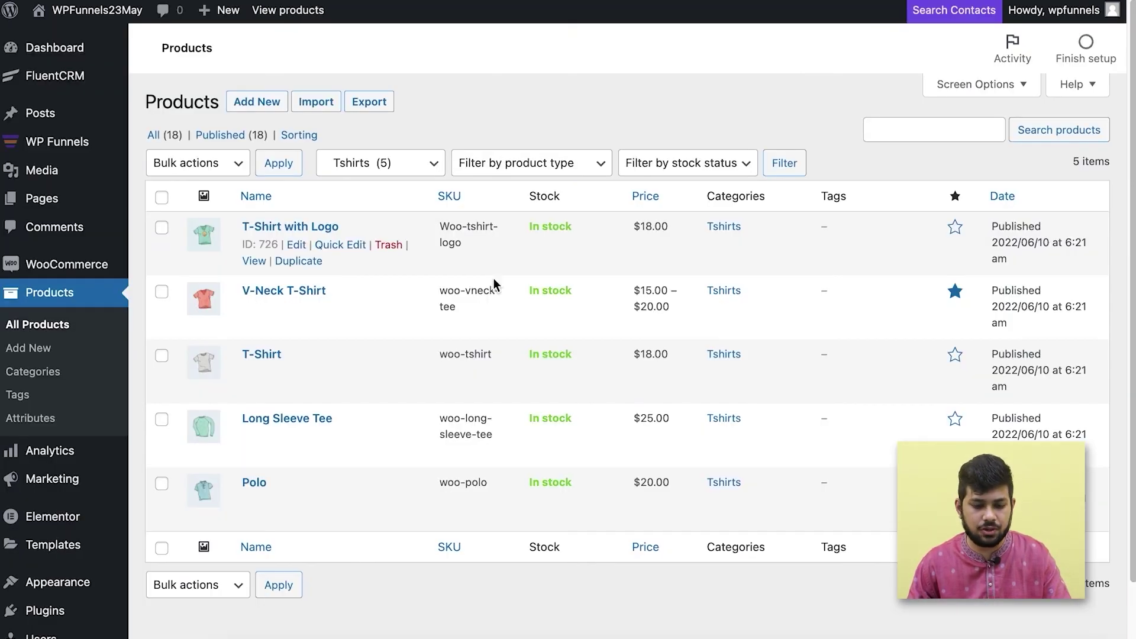
click(389, 168)
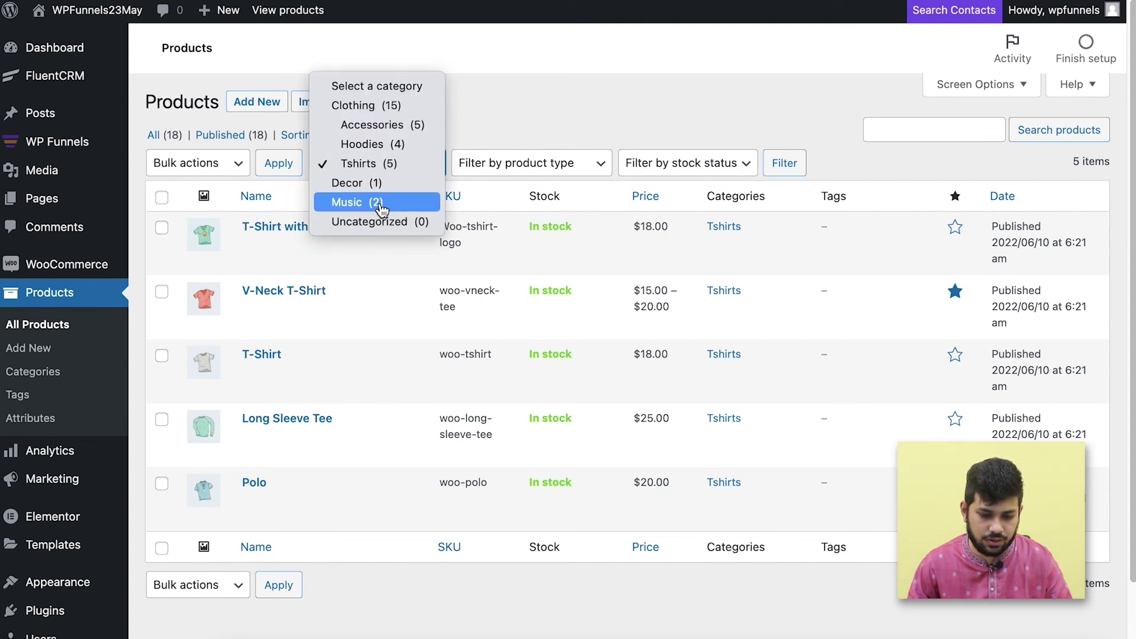
click(793, 178)
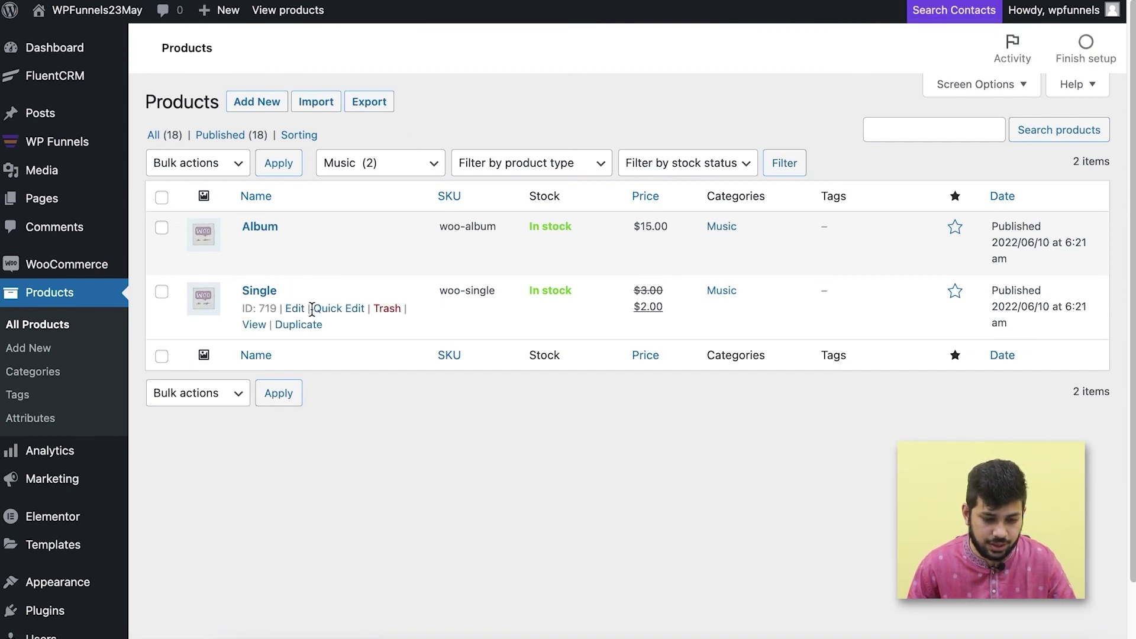
- Open the store page of the Single music product and add one to the cart
click(254, 324)
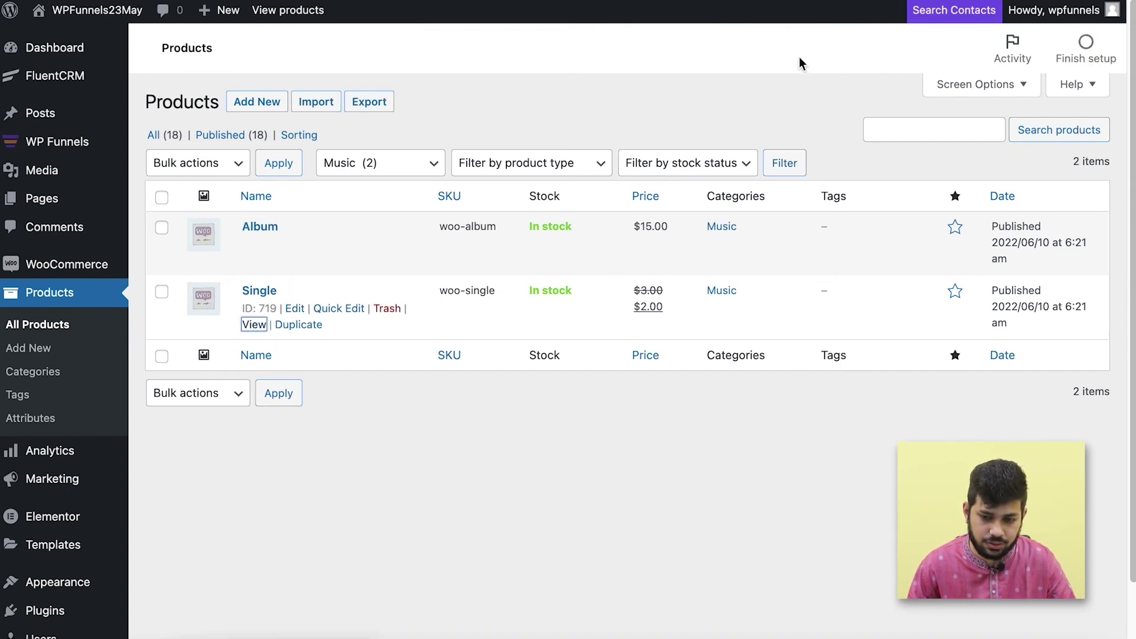
scroll(597, 331, down, 3)
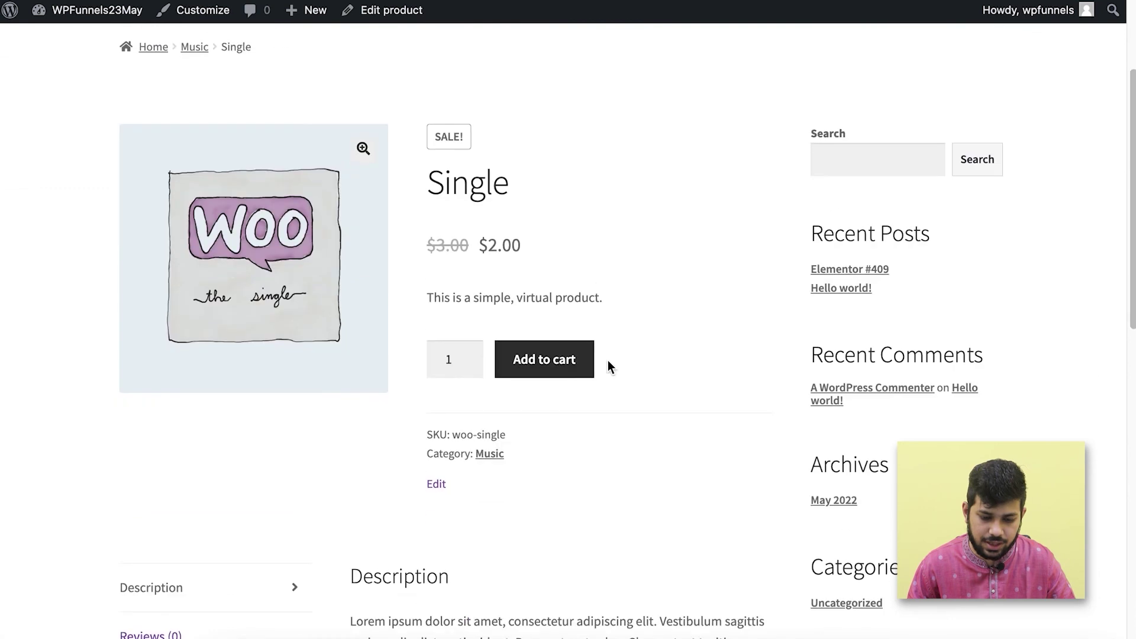
click(564, 360)
- View the cart holding the Single product, proceed to the checkout and examine the page for funnel offers
click(964, 367)
scroll(380, 362, down, 2)
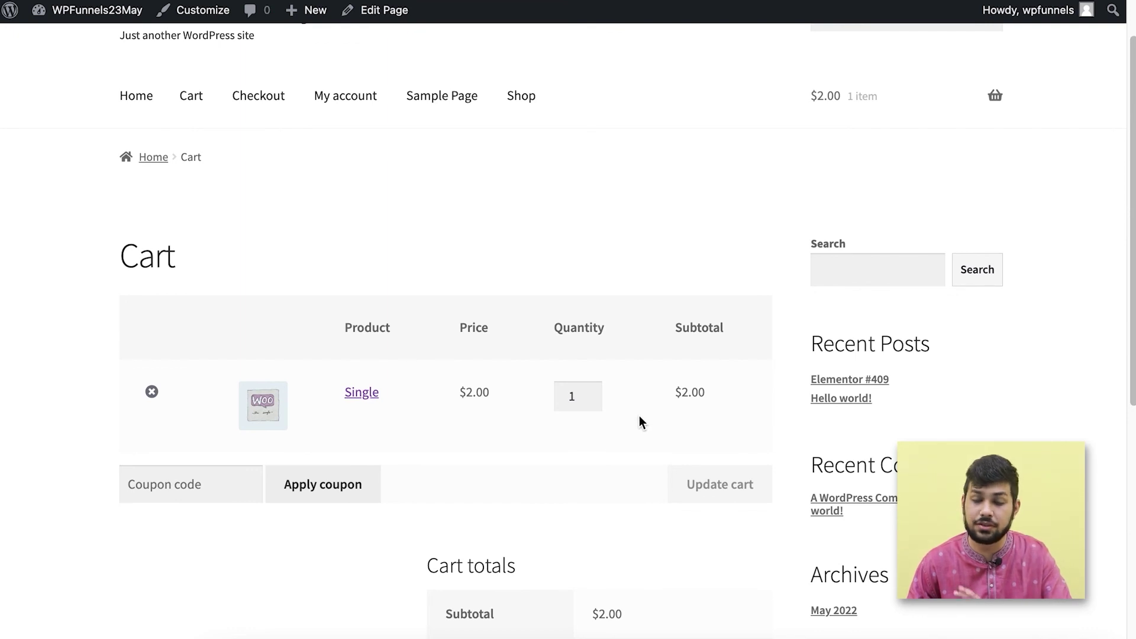
scroll(631, 396, down, 5)
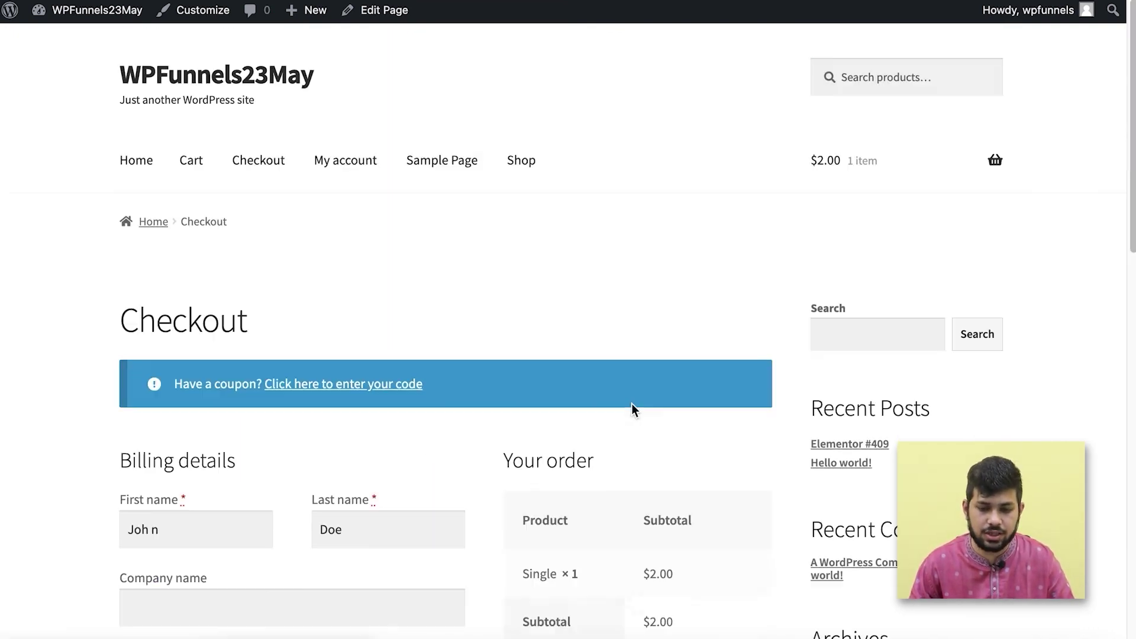
scroll(568, 360, down, 6)
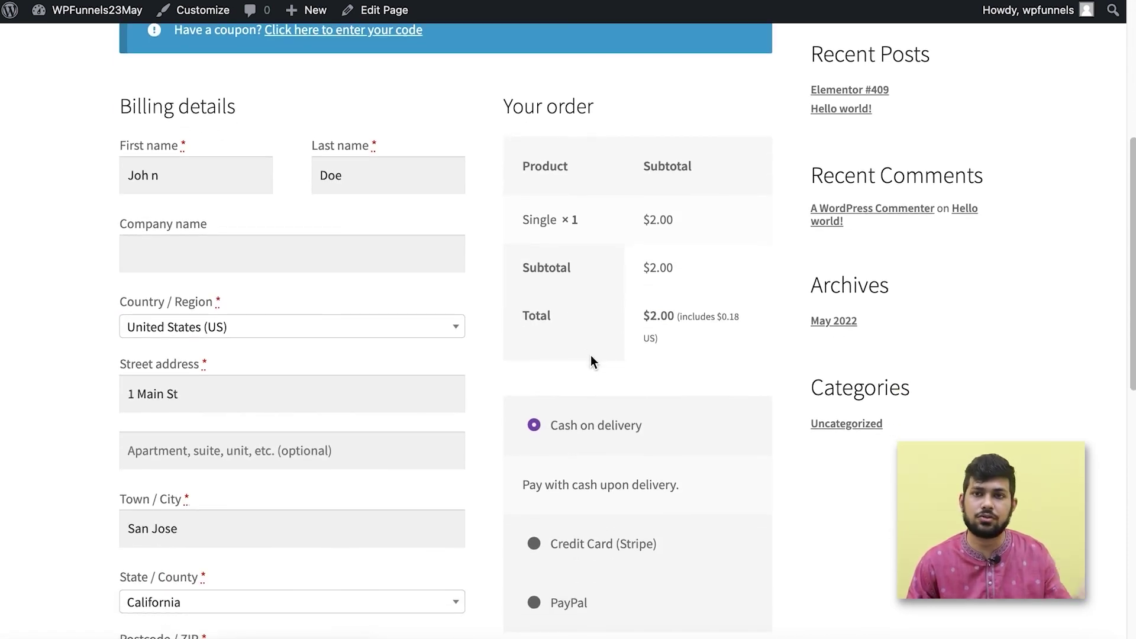
scroll(591, 361, up, 6)
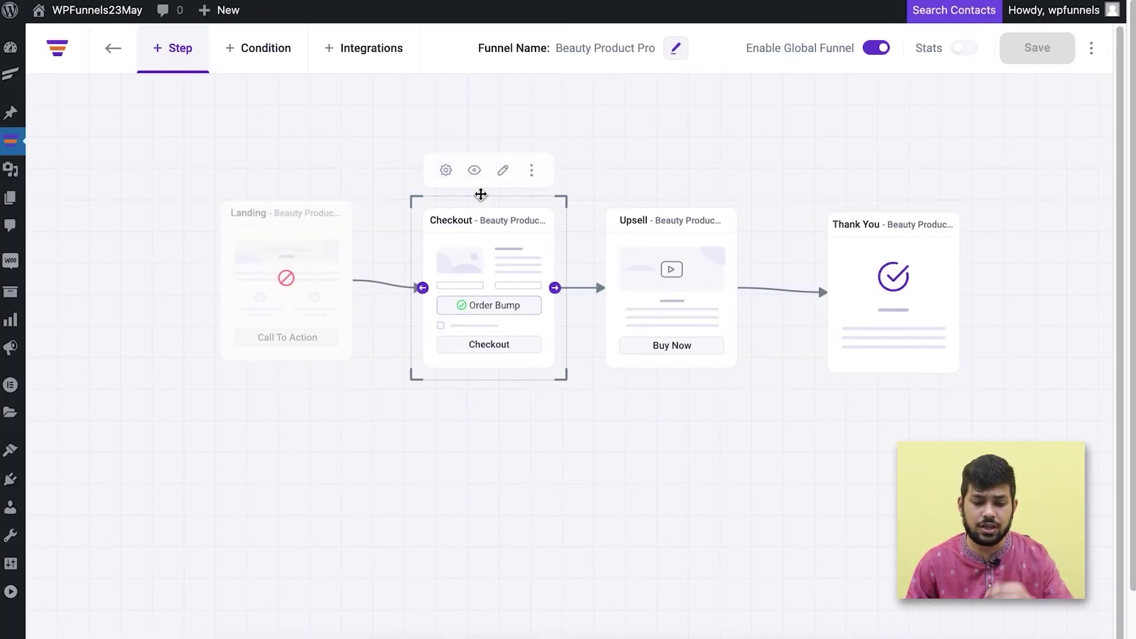
- Return to the funnel canvas, review the Checkout step's product category condition and close its settings
click(448, 166)
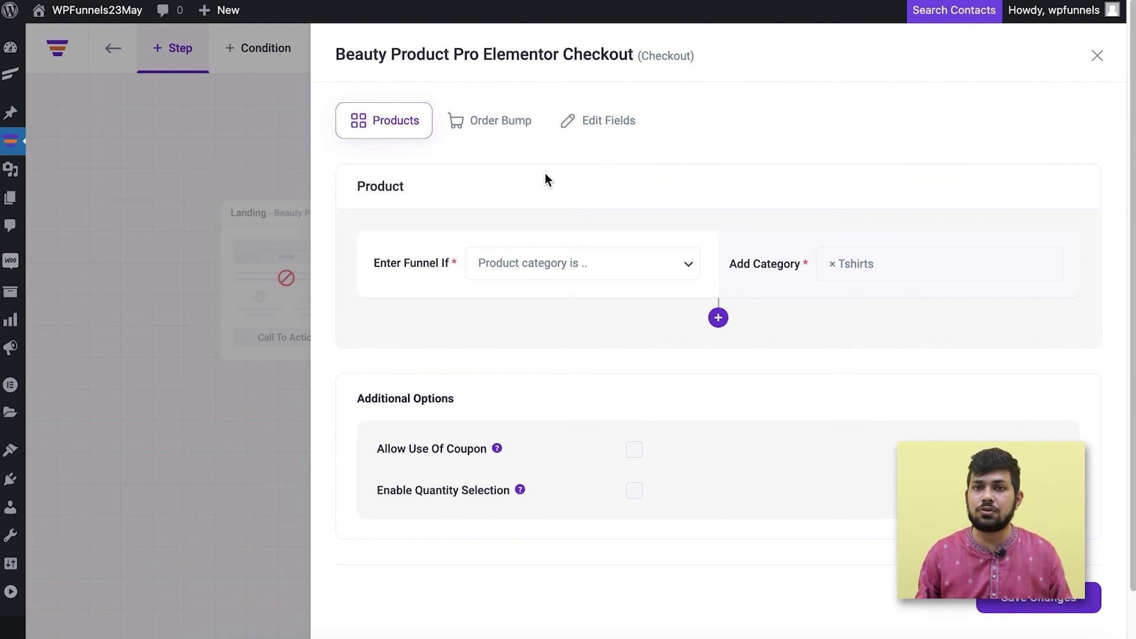
click(1097, 56)
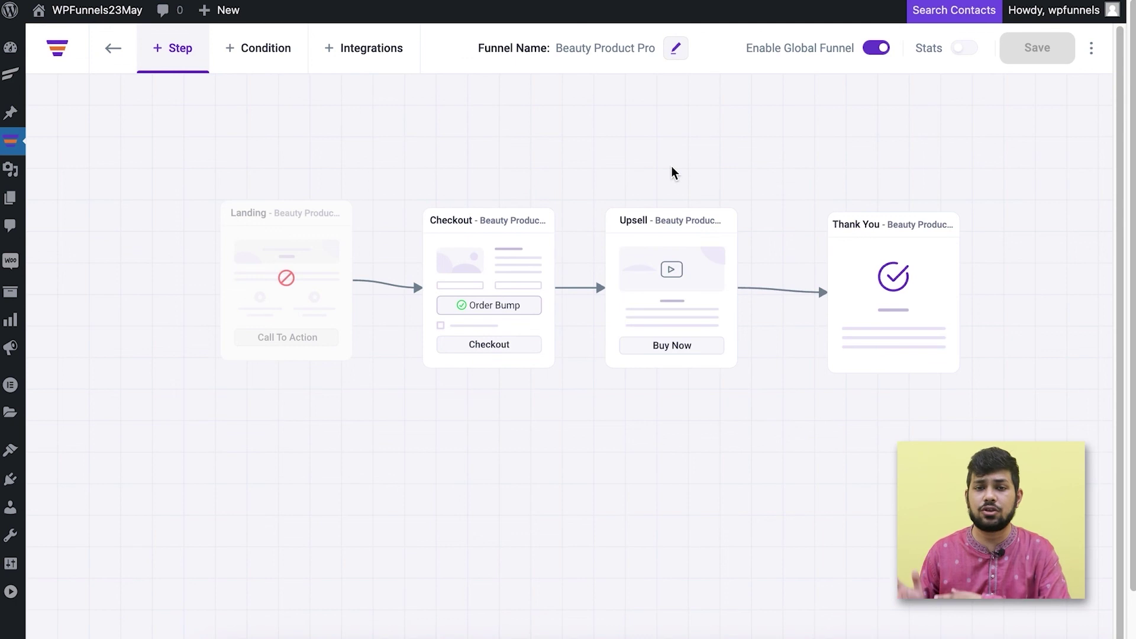